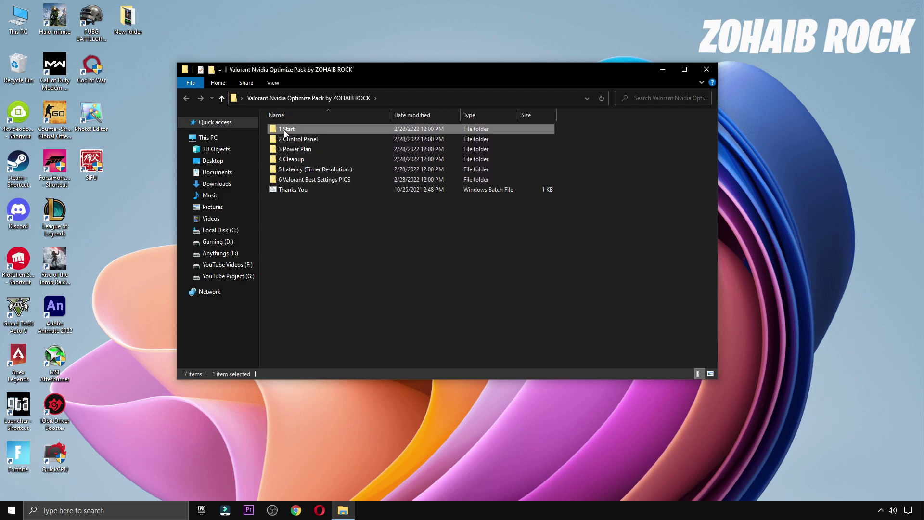
Step: Open the restore point shortcut in the 1 Start folder and confirm system protection is turned on for Local Disk (C:)
{"action": "double_click", "coordinate": [283, 128]}
{"action": "double_click", "coordinate": [330, 128]}
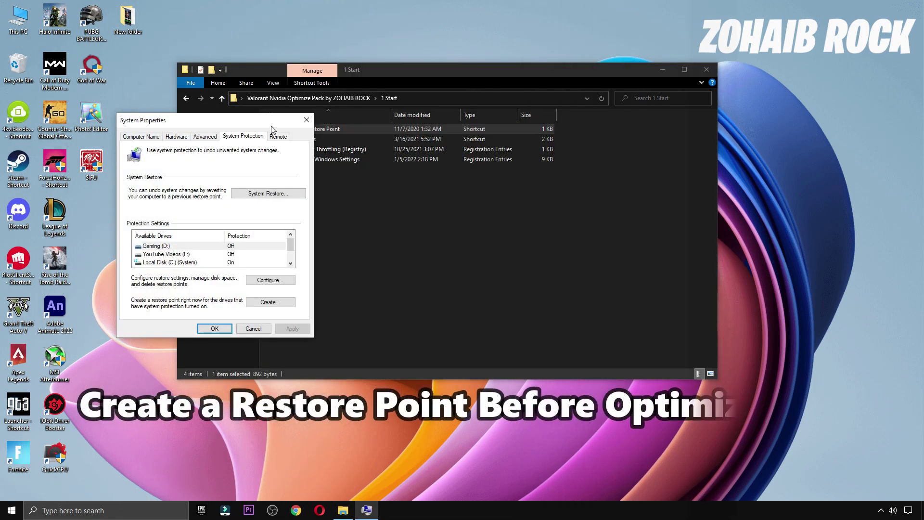
{"action": "left_click", "coordinate": [289, 235]}
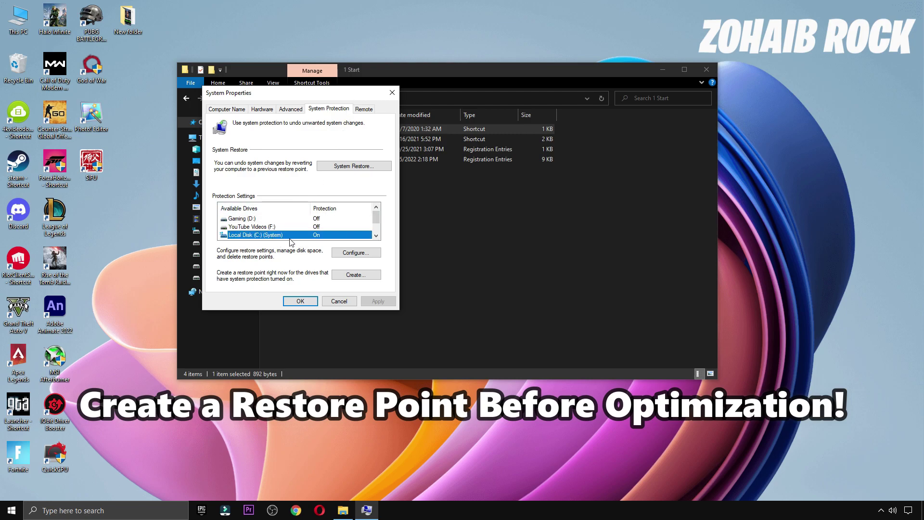
{"action": "left_click", "coordinate": [354, 252]}
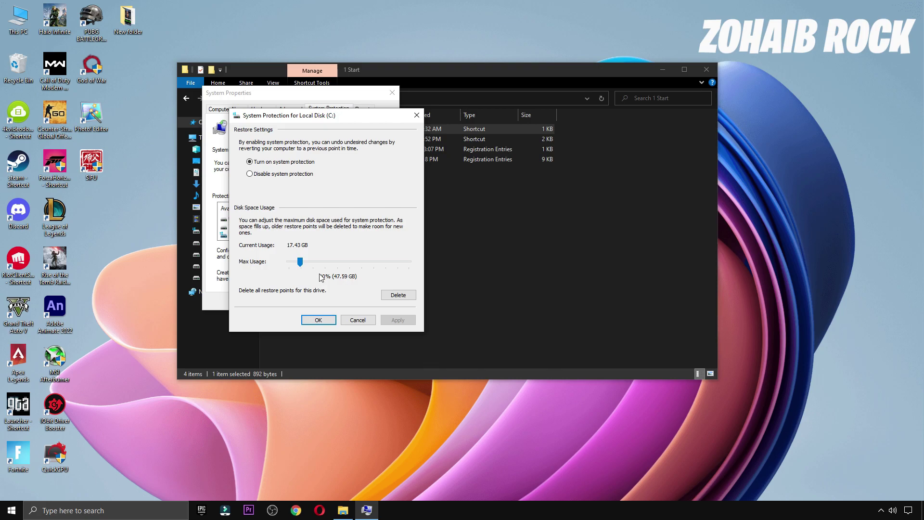
{"action": "left_click", "coordinate": [318, 319]}
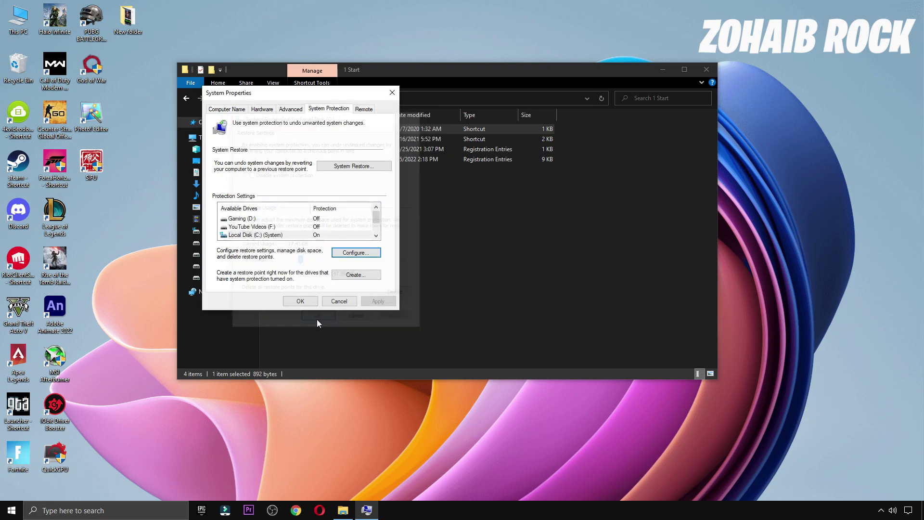
Step: Create a restore point described as "Valorant & Nvidia Optimization" and close System Properties
{"action": "left_click", "coordinate": [369, 278]}
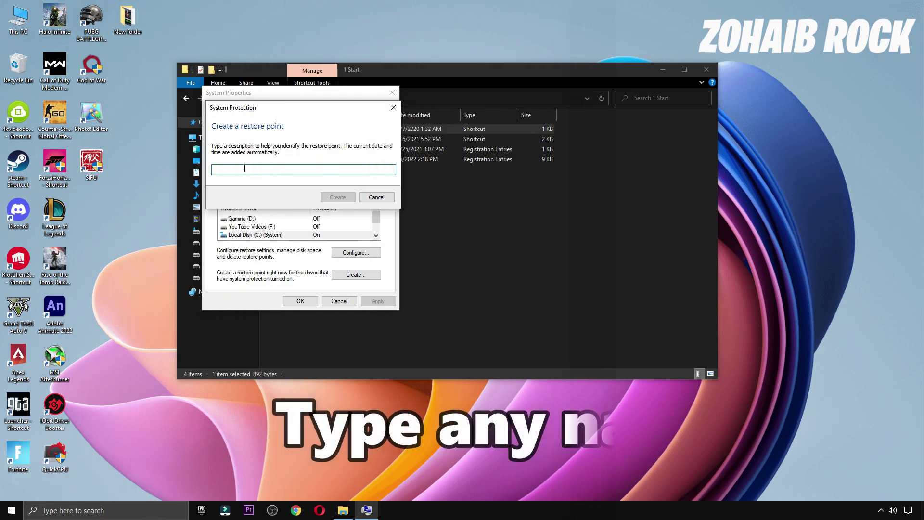
{"action": "type", "text": "Valora"}
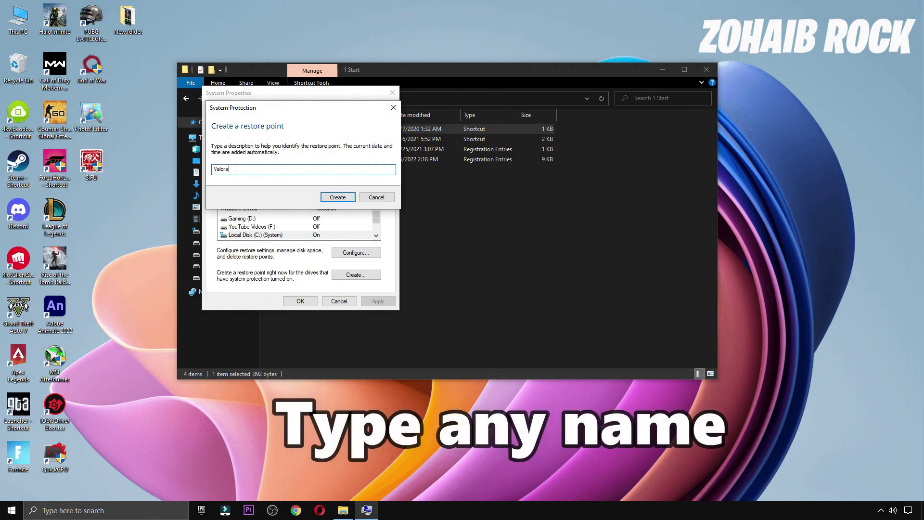
{"action": "type", "text": "nt & Nvidia Optimization"}
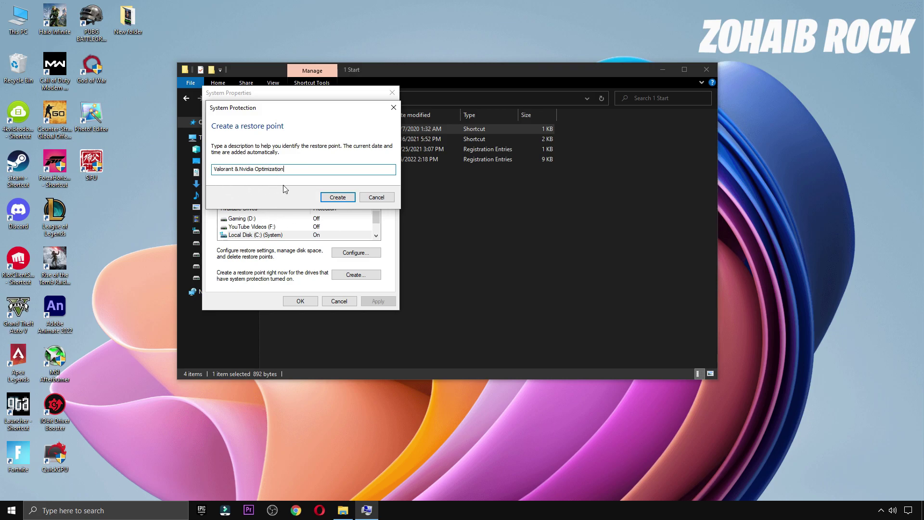
{"action": "left_click", "coordinate": [335, 196]}
{"action": "left_click", "coordinate": [662, 69]}
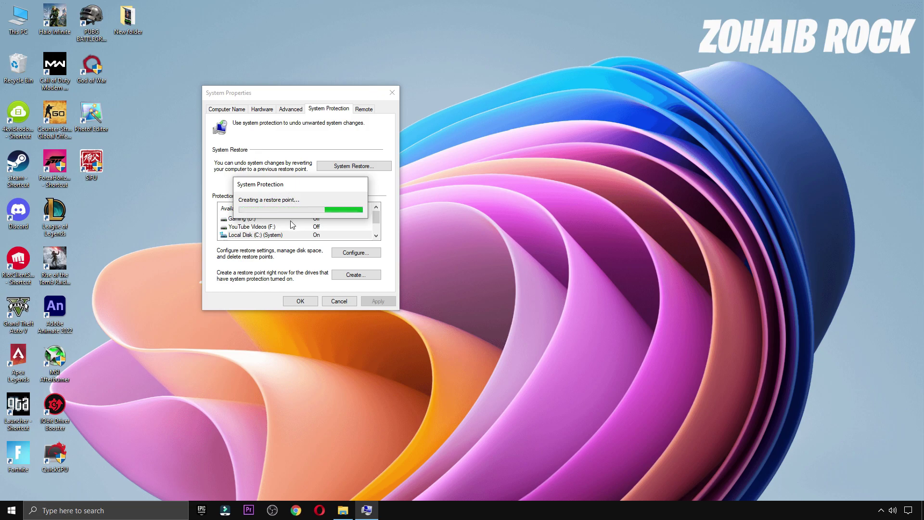
{"action": "left_click", "coordinate": [345, 203]}
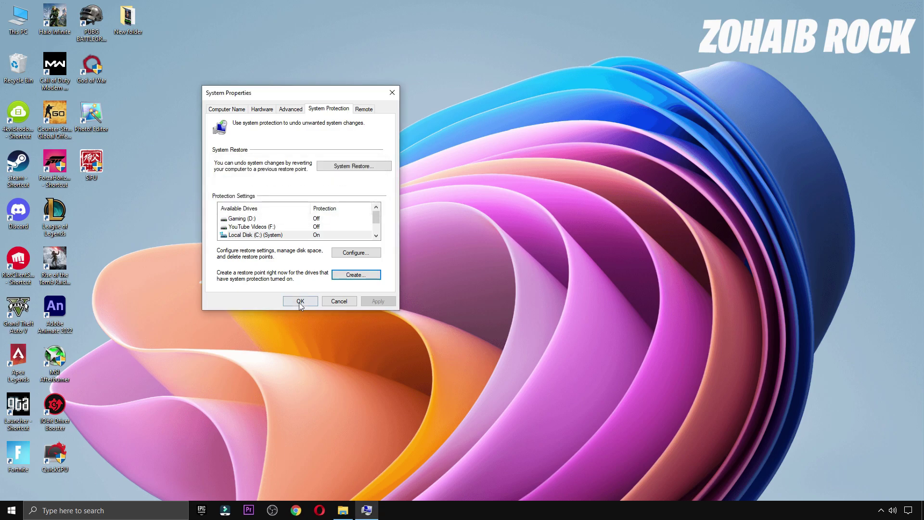
{"action": "left_click", "coordinate": [300, 301]}
Step: Open the 2 Startup Apps shortcut, disable the Vanguard tray notification at startup, and close Task Manager
{"action": "left_click", "coordinate": [343, 510]}
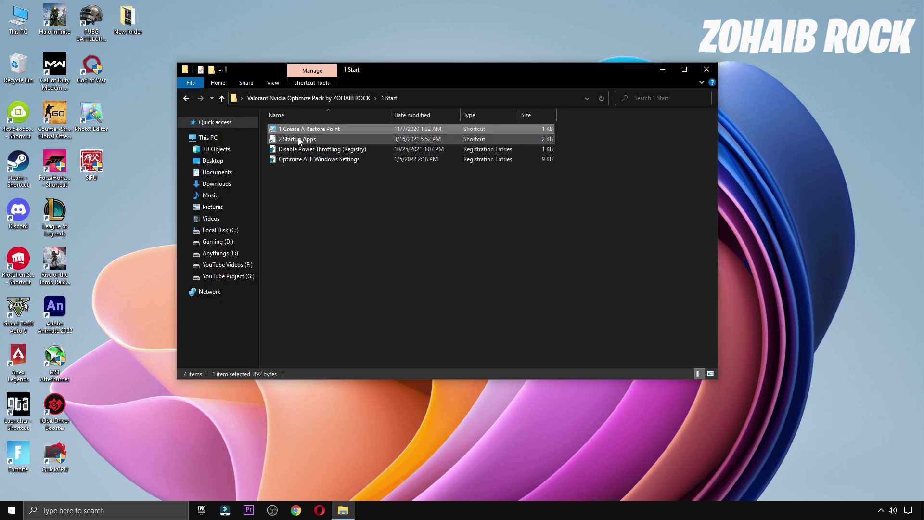
{"action": "double_click", "coordinate": [298, 138]}
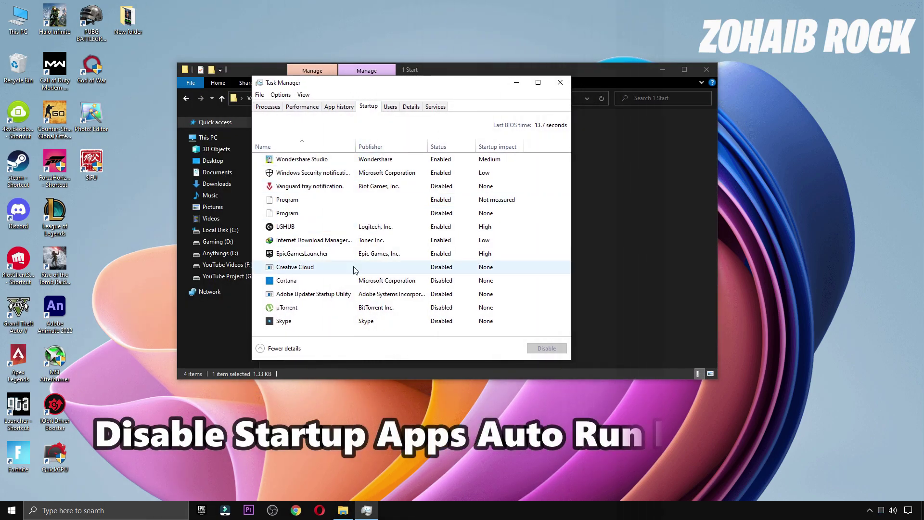
{"action": "left_click", "coordinate": [363, 325]}
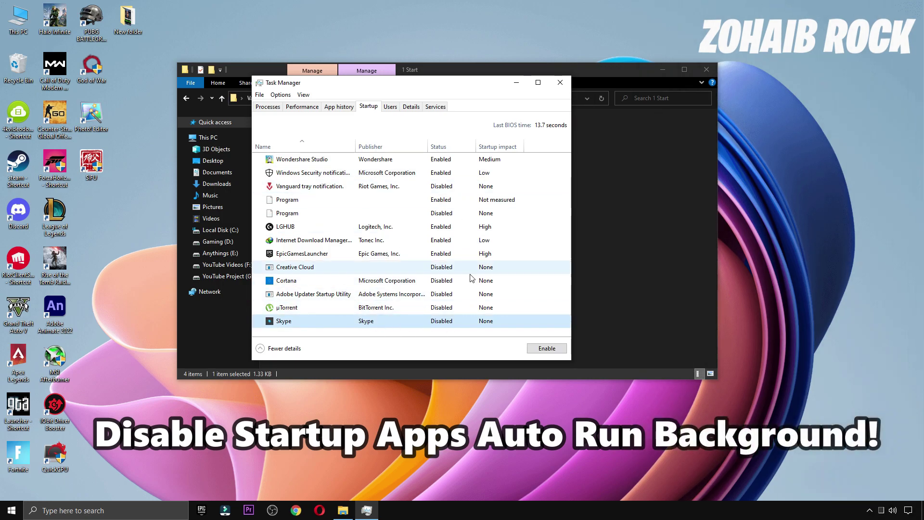
{"action": "left_click", "coordinate": [548, 348]}
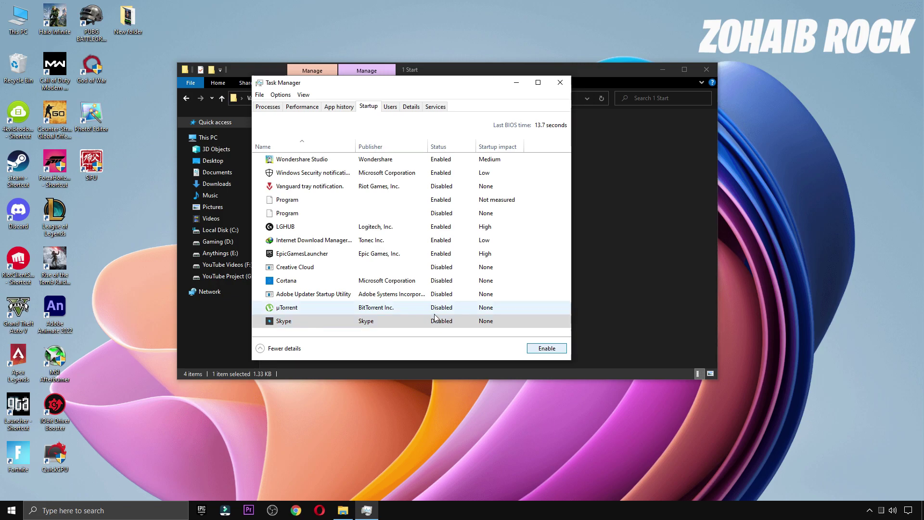
{"action": "left_click", "coordinate": [376, 294]}
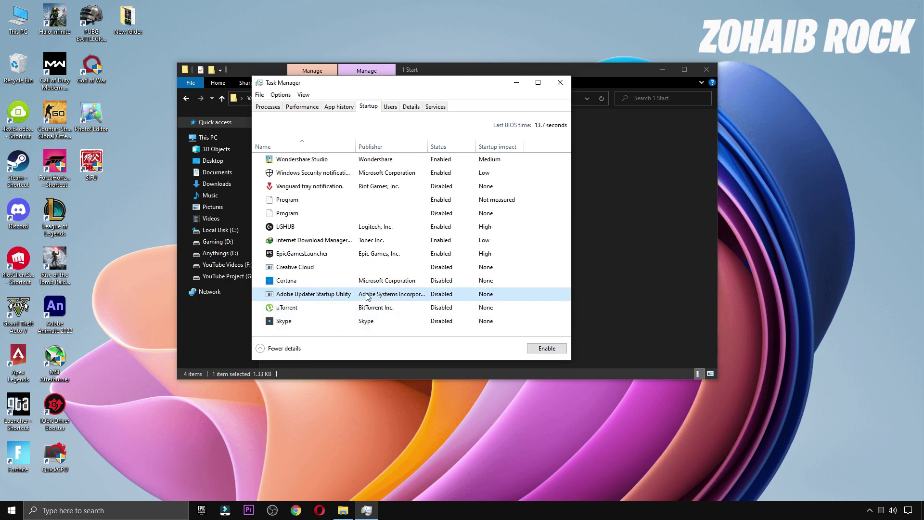
{"action": "left_click", "coordinate": [396, 286]}
{"action": "left_click", "coordinate": [382, 271]}
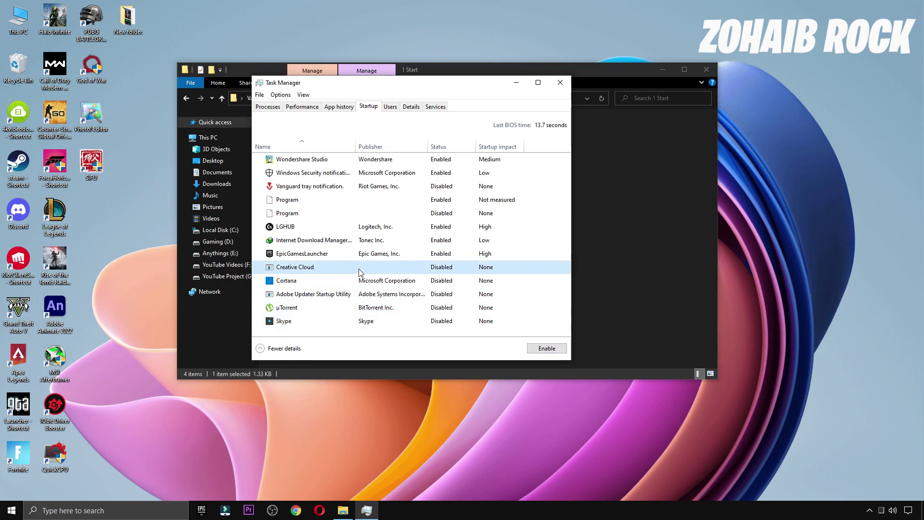
{"action": "left_click", "coordinate": [440, 188]}
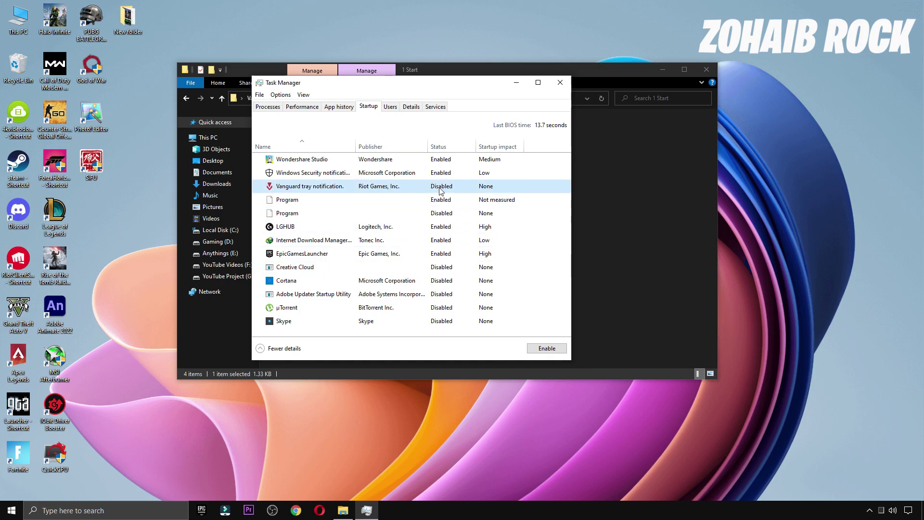
{"action": "left_click", "coordinate": [558, 84]}
{"action": "left_click_drag", "start_coordinate": [346, 186], "coordinate": [319, 150]}
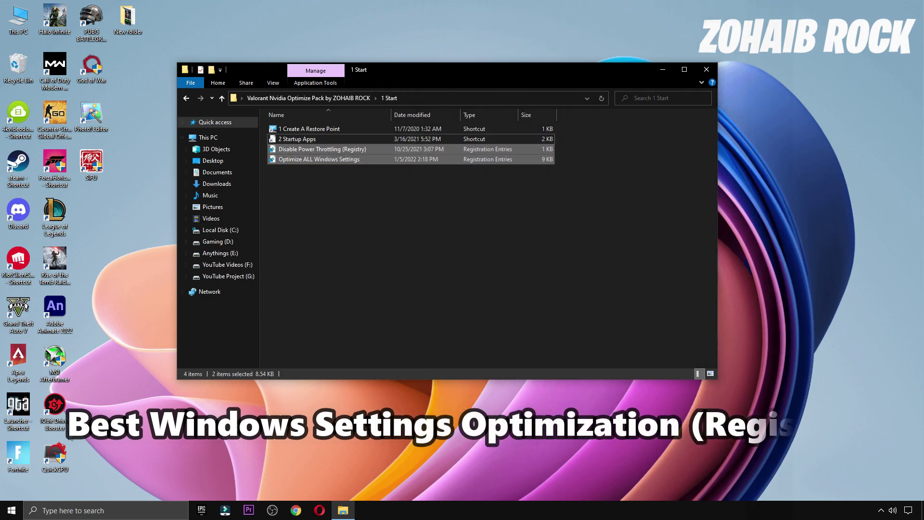
{"action": "left_click", "coordinate": [11, 509]}
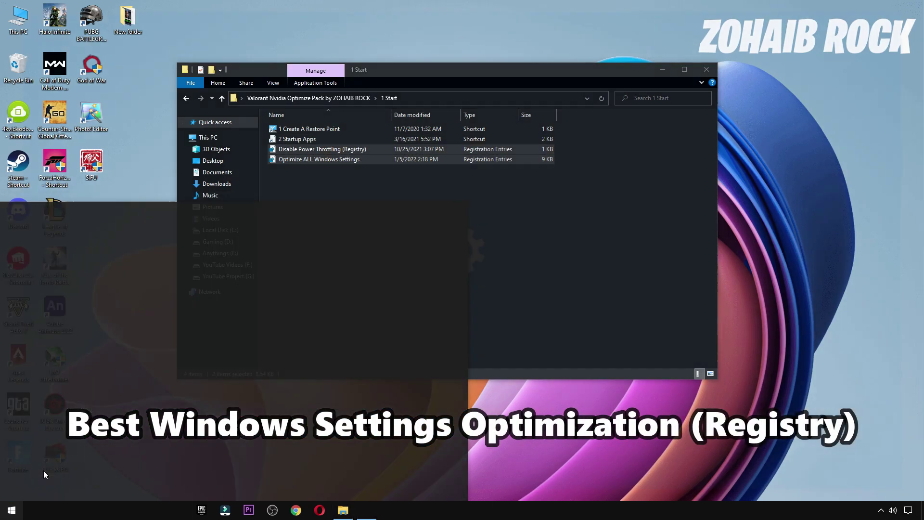
{"action": "left_click", "coordinate": [43, 468]}
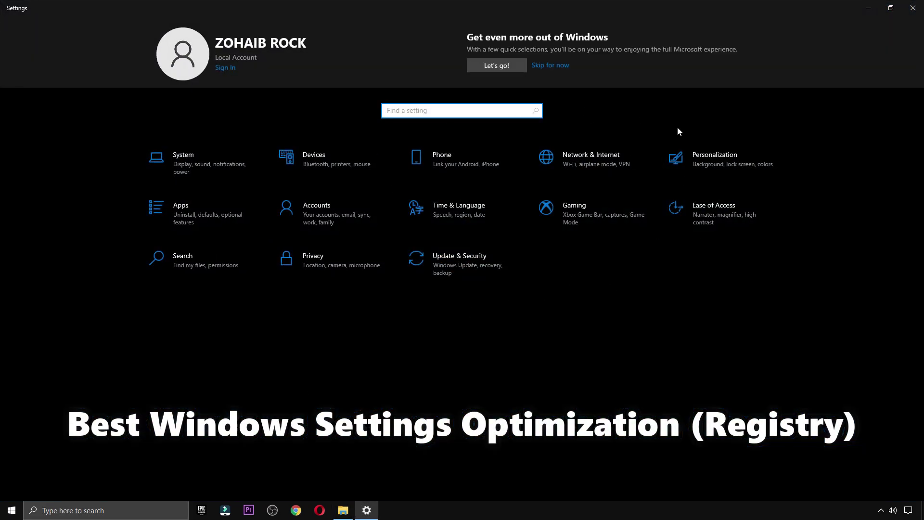
{"action": "left_click", "coordinate": [913, 7]}
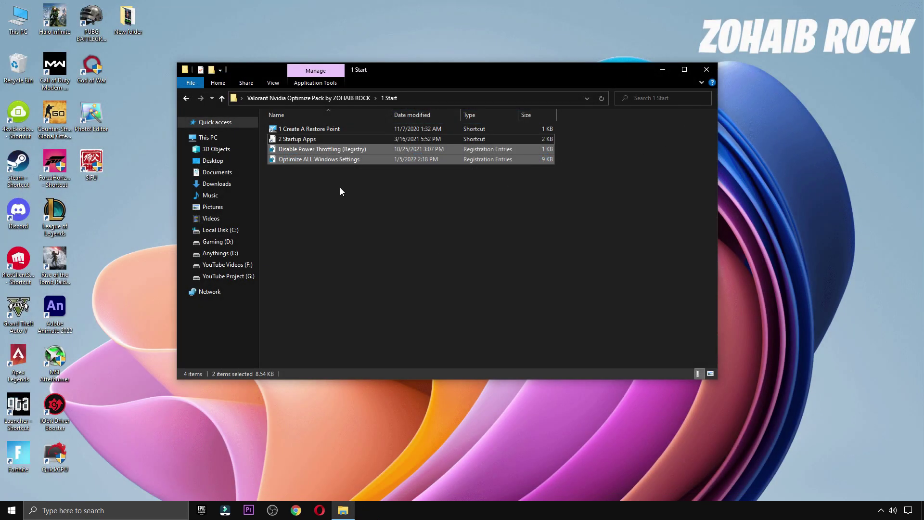
Step: Merge the Optimize ALL Windows Settings file into the registry
{"action": "double_click", "coordinate": [308, 157]}
{"action": "left_click", "coordinate": [421, 315]}
{"action": "left_click", "coordinate": [530, 270]}
{"action": "left_click", "coordinate": [568, 258]}
Step: Merge the Disable Power Throttling (Registry) file into the registry
{"action": "double_click", "coordinate": [305, 150]}
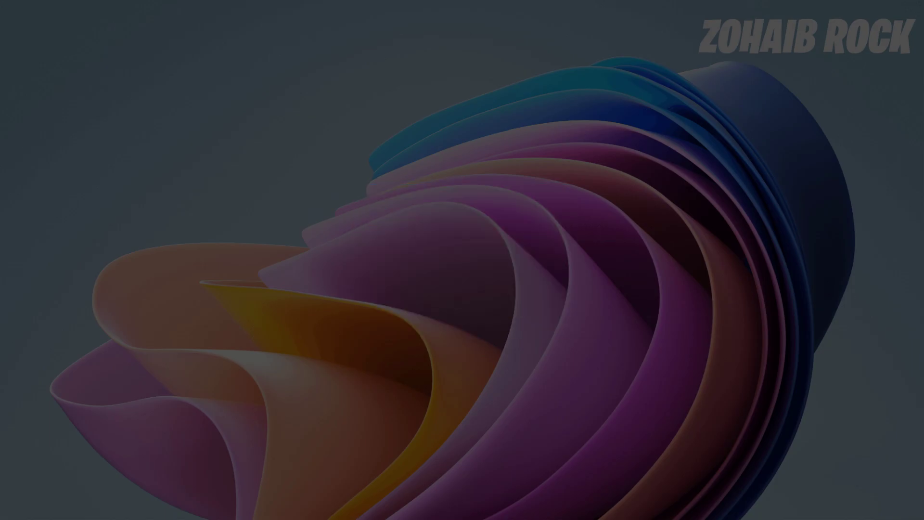
{"action": "left_click", "coordinate": [412, 316]}
{"action": "left_click", "coordinate": [530, 270]}
{"action": "left_click", "coordinate": [569, 257]}
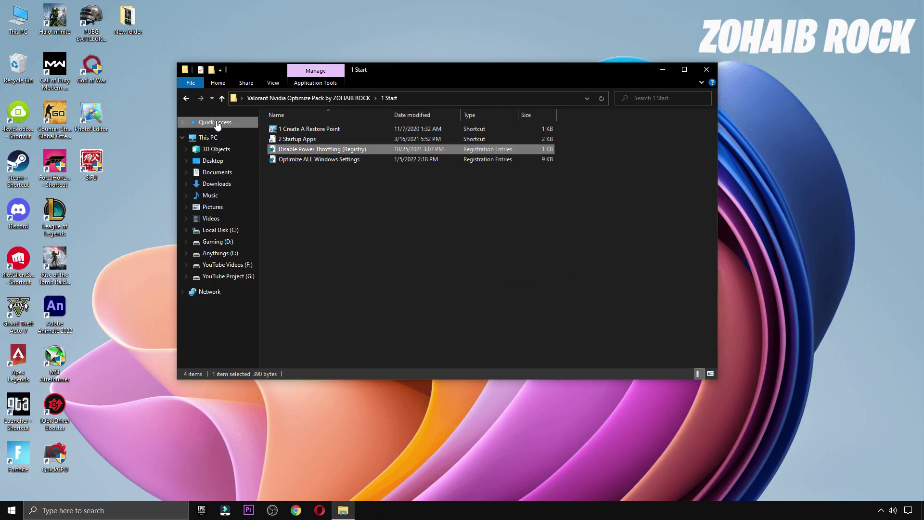
Step: Open Performance Options from the 2 Control Panel folder and set visual effects to let Windows choose what's best
{"action": "left_click", "coordinate": [185, 98]}
{"action": "left_click", "coordinate": [304, 140]}
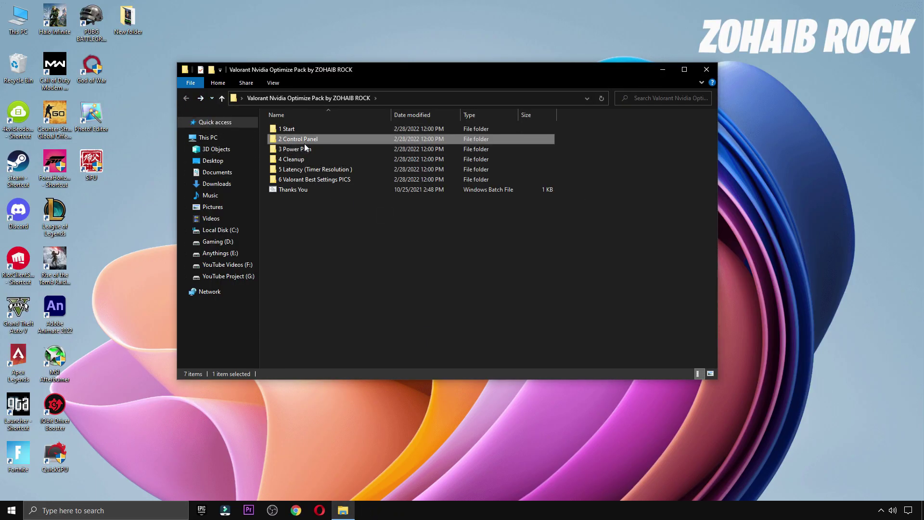
{"action": "double_click", "coordinate": [305, 142]}
{"action": "left_click", "coordinate": [304, 142]}
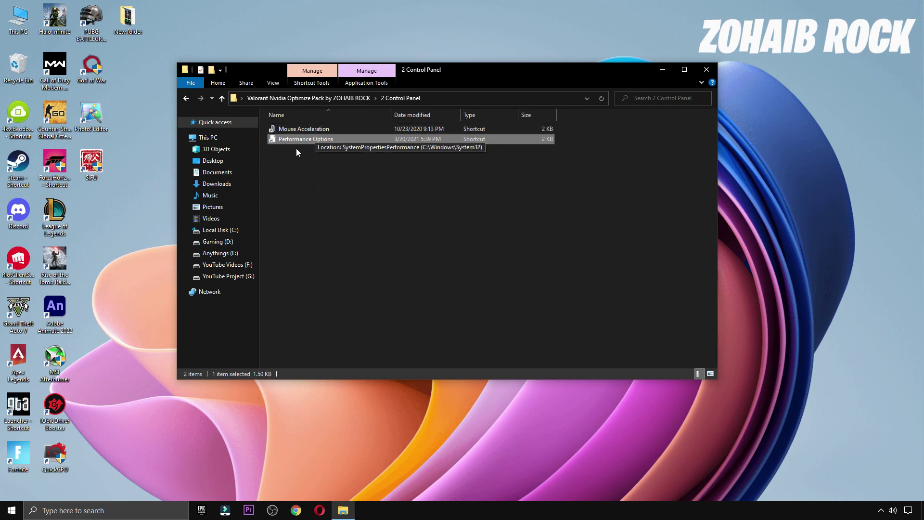
{"action": "double_click", "coordinate": [301, 139]}
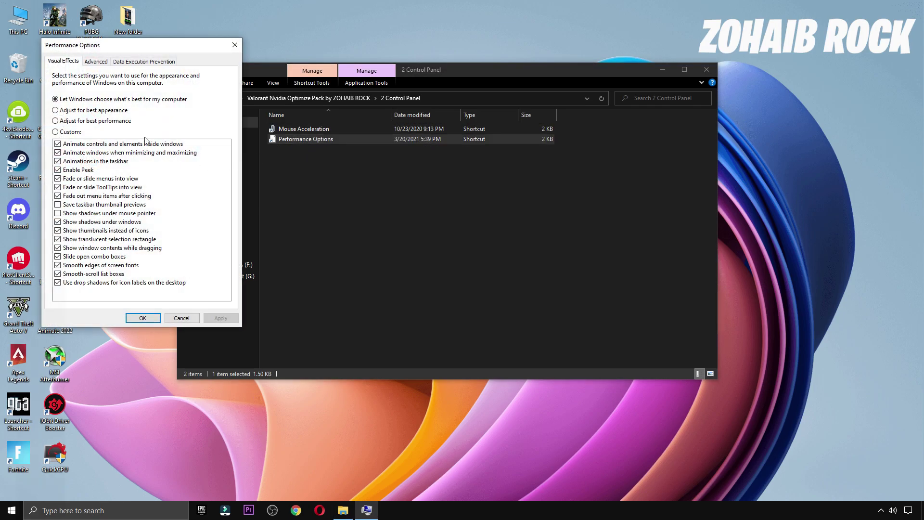
{"action": "left_click", "coordinate": [105, 121]}
{"action": "left_click", "coordinate": [100, 100]}
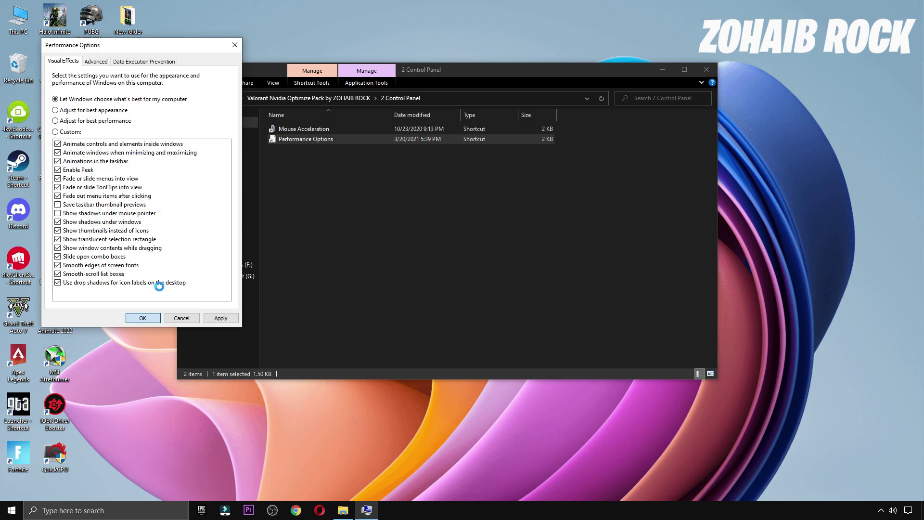
Step: Open the Mouse Acceleration shortcut and apply the pointer options with Enhance pointer precision turned off
{"action": "double_click", "coordinate": [291, 128]}
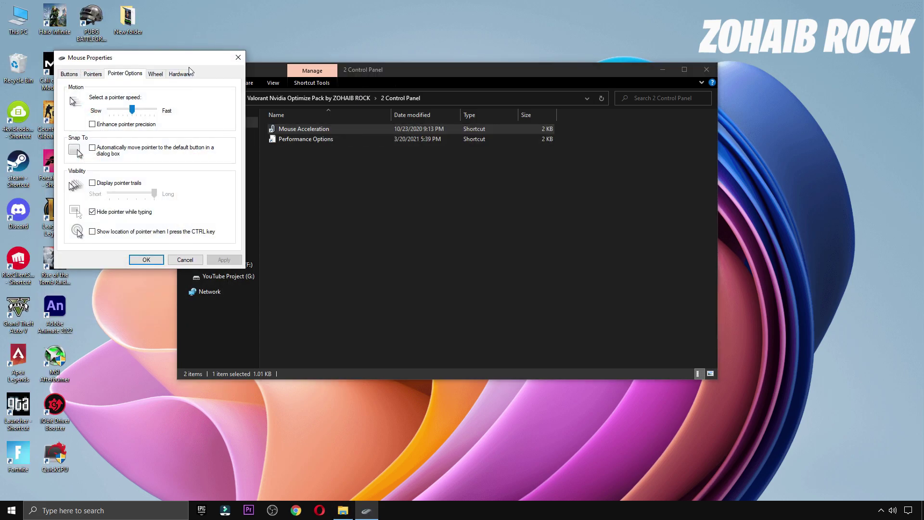
{"action": "left_click_drag", "start_coordinate": [186, 60], "coordinate": [340, 64]}
{"action": "double_click", "coordinate": [256, 130]}
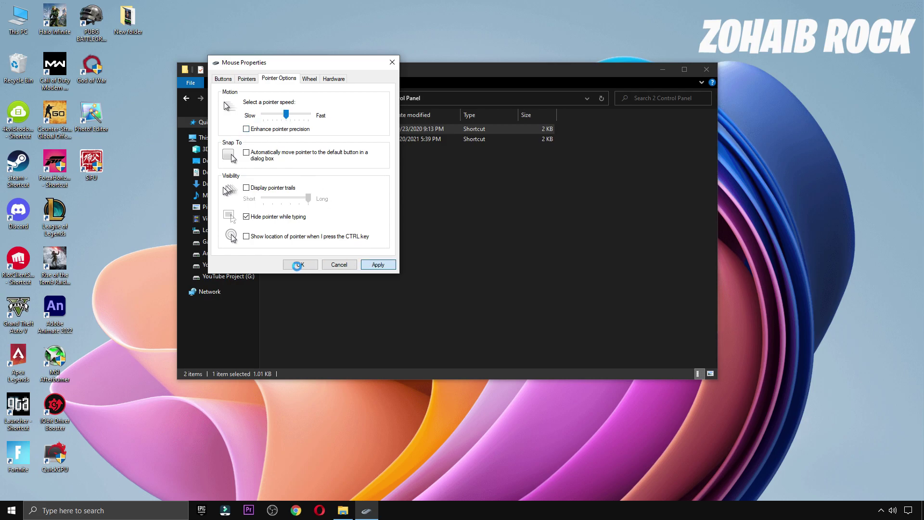
{"action": "left_click", "coordinate": [299, 266]}
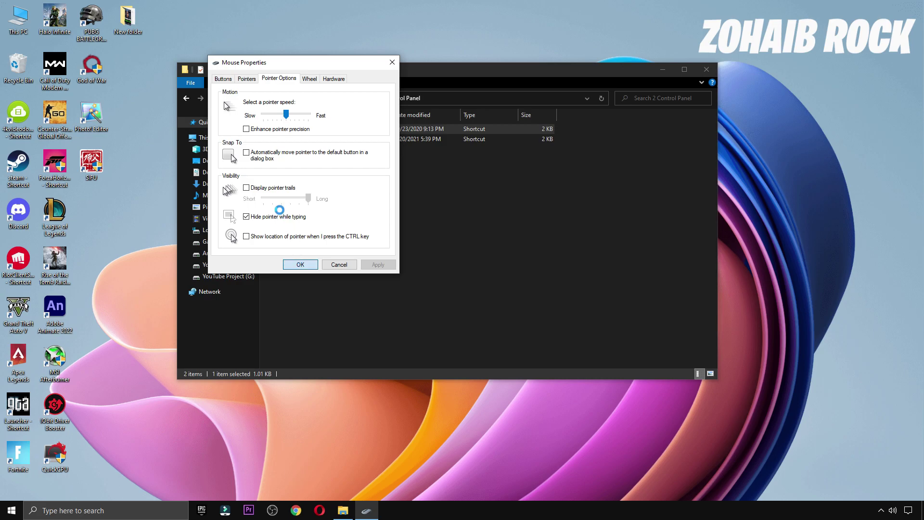
Step: Open the 3 Power Plan folder containing QuickCpuSetup, launch the installed Quick CPU from the desktop, and close the folder window
{"action": "left_click", "coordinate": [186, 98]}
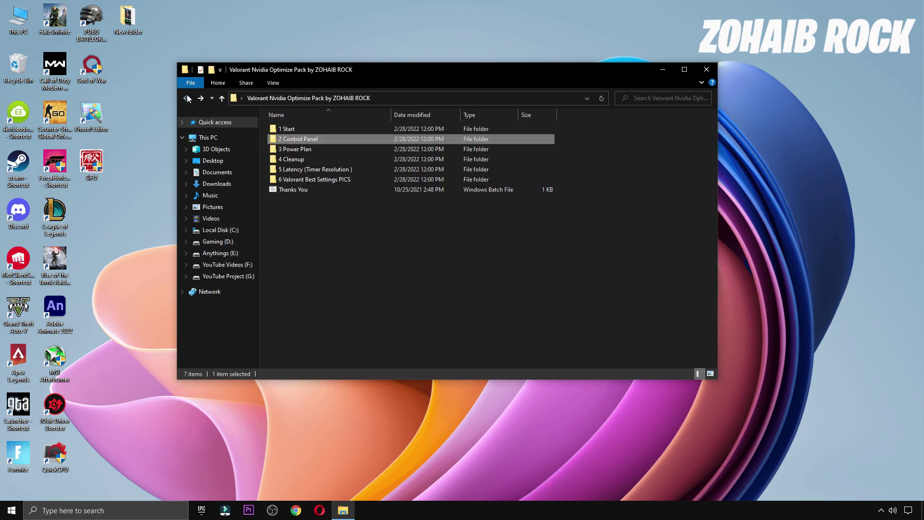
{"action": "left_click", "coordinate": [291, 150]}
{"action": "double_click", "coordinate": [292, 151]}
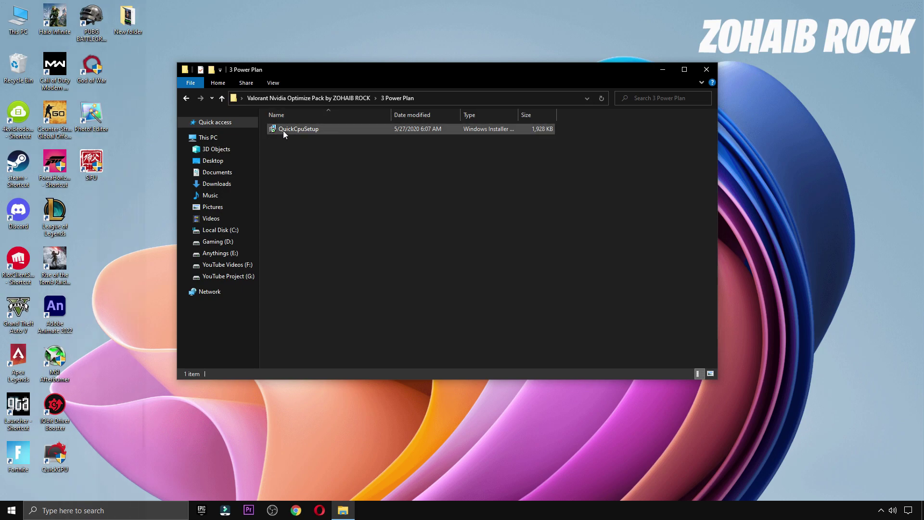
{"action": "double_click", "coordinate": [55, 457]}
{"action": "left_click", "coordinate": [403, 323]}
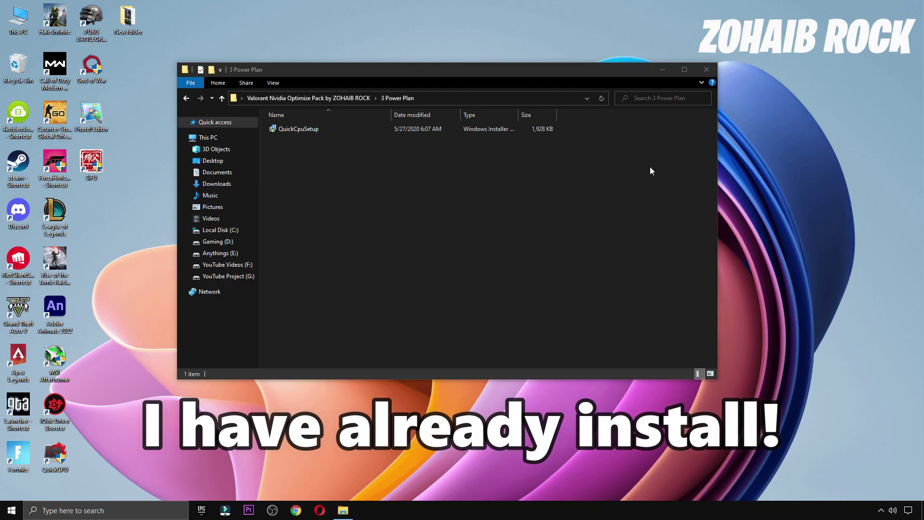
{"action": "left_click", "coordinate": [715, 70]}
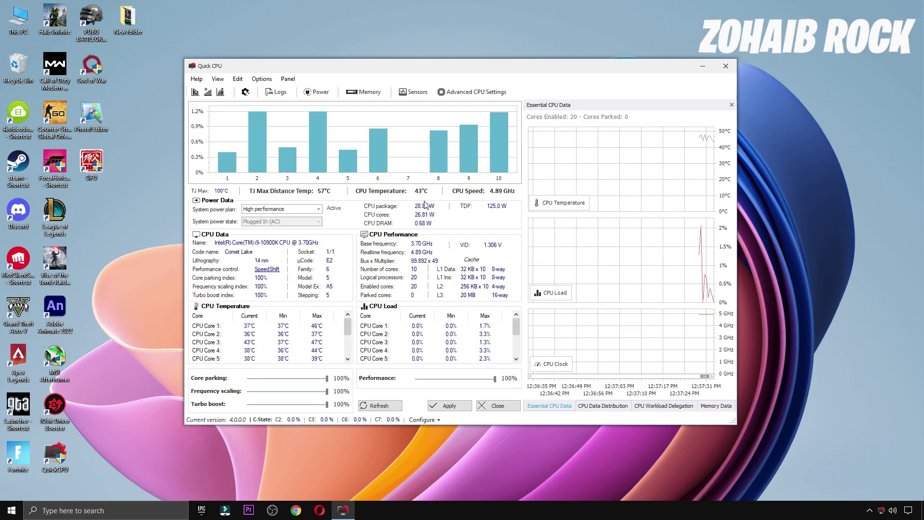
Step: Set the system power plan to High performance in Quick CPU and apply the settings
{"action": "left_click", "coordinate": [532, 277]}
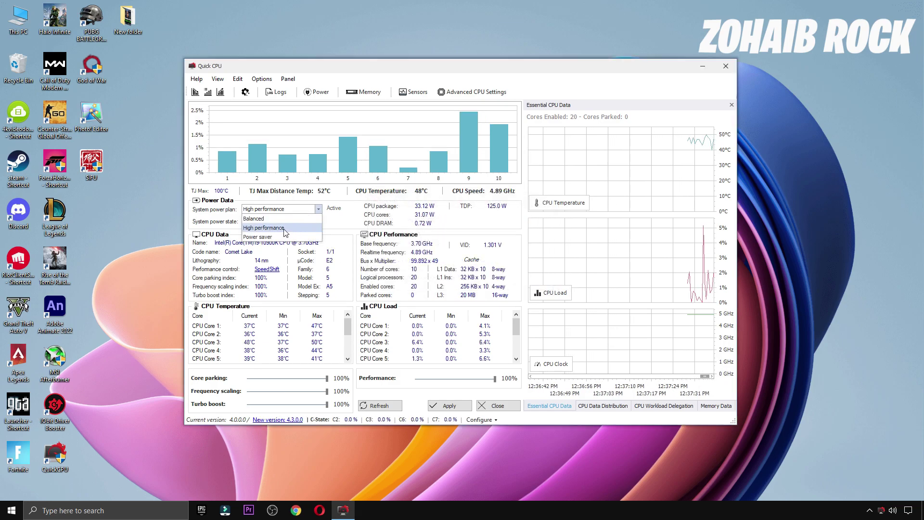
{"action": "left_click", "coordinate": [247, 229]}
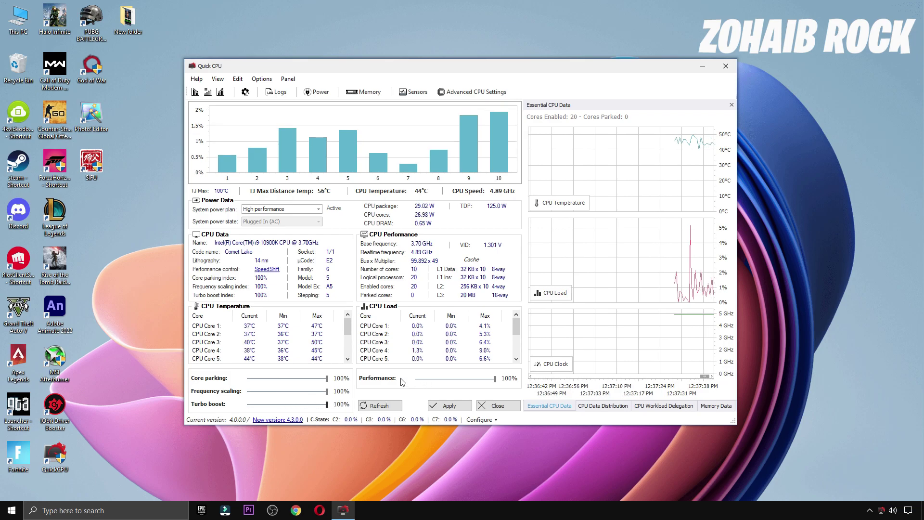
{"action": "left_click", "coordinate": [449, 405]}
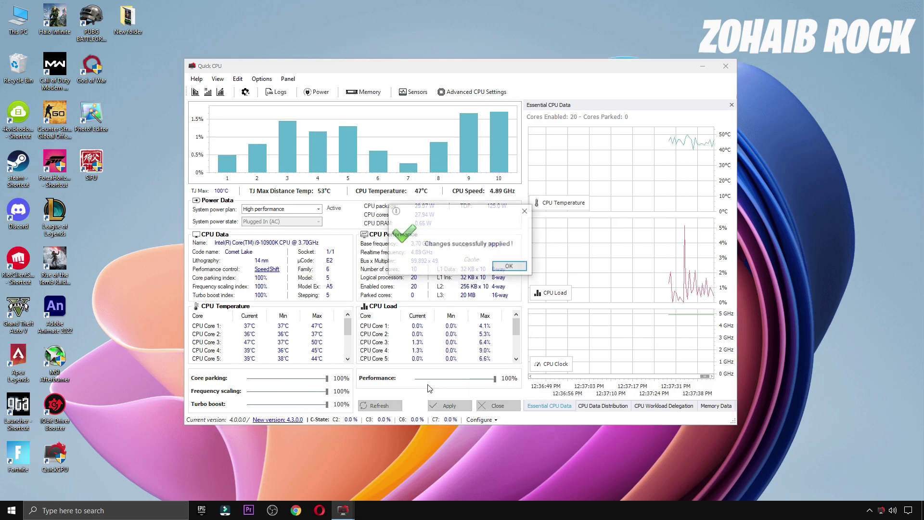
{"action": "left_click", "coordinate": [500, 264]}
Step: Open the advanced power settings of the High performance plan from the Windows power plan options
{"action": "left_click", "coordinate": [120, 508]}
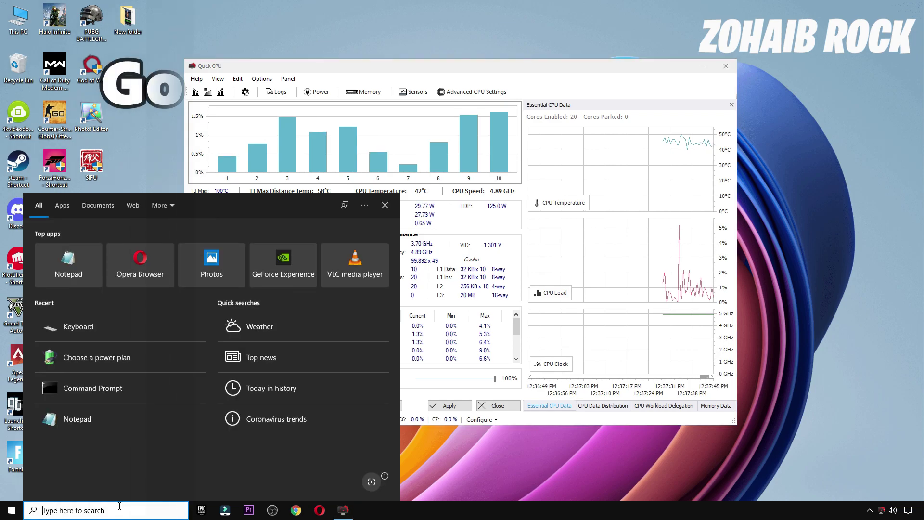
{"action": "type", "text": "power"}
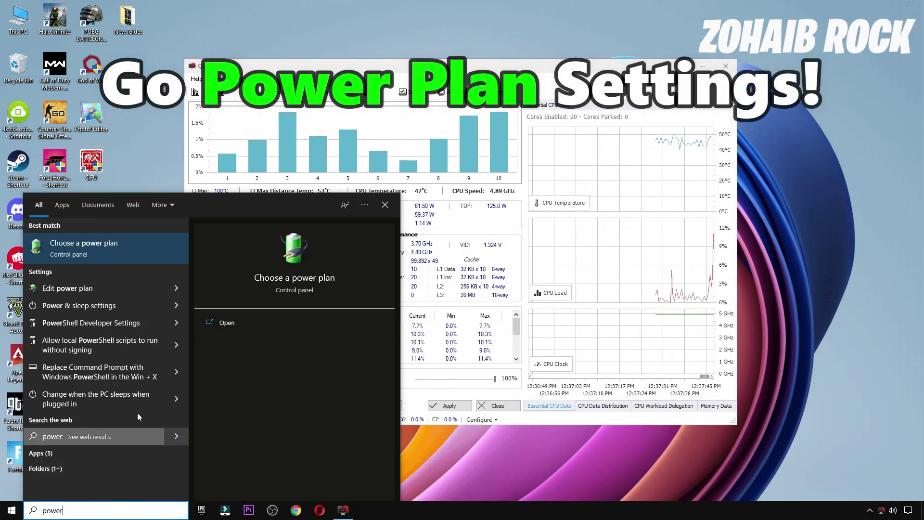
{"action": "left_click", "coordinate": [100, 247]}
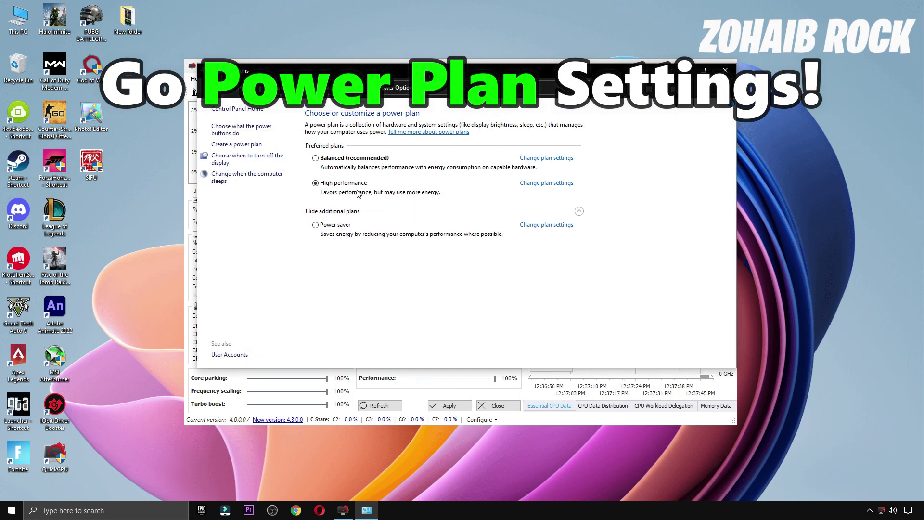
{"action": "left_click", "coordinate": [577, 212]}
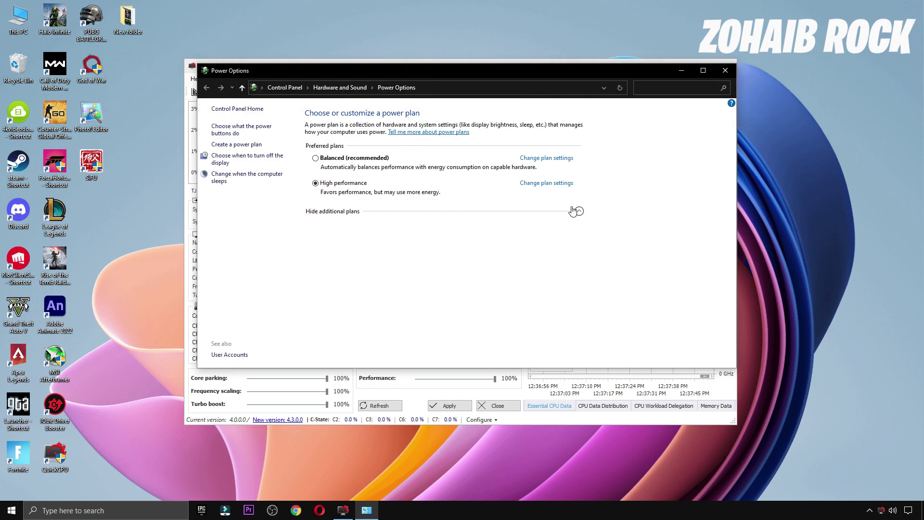
{"action": "left_click", "coordinate": [549, 183]}
{"action": "left_click", "coordinate": [376, 196]}
{"action": "left_click_drag", "start_coordinate": [206, 107], "coordinate": [182, 108]}
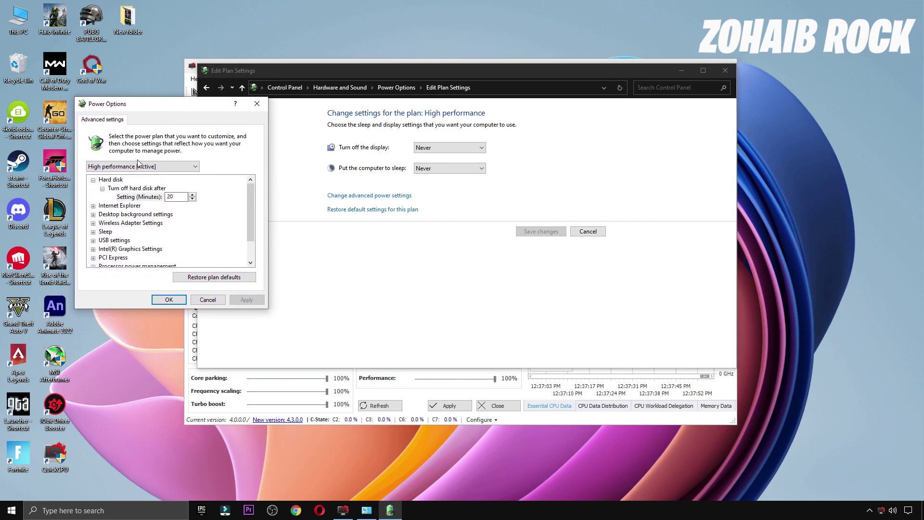
Step: Check the High performance plan's hard disk turn-off time and wireless adapter power saving mode, then cancel the advanced settings
{"action": "left_click", "coordinate": [110, 166]}
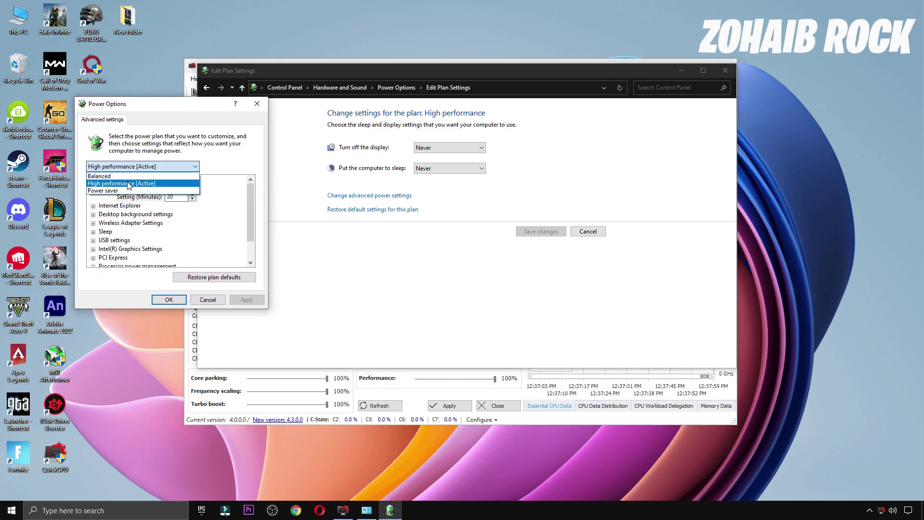
{"action": "left_click", "coordinate": [129, 184]}
{"action": "left_click", "coordinate": [103, 193]}
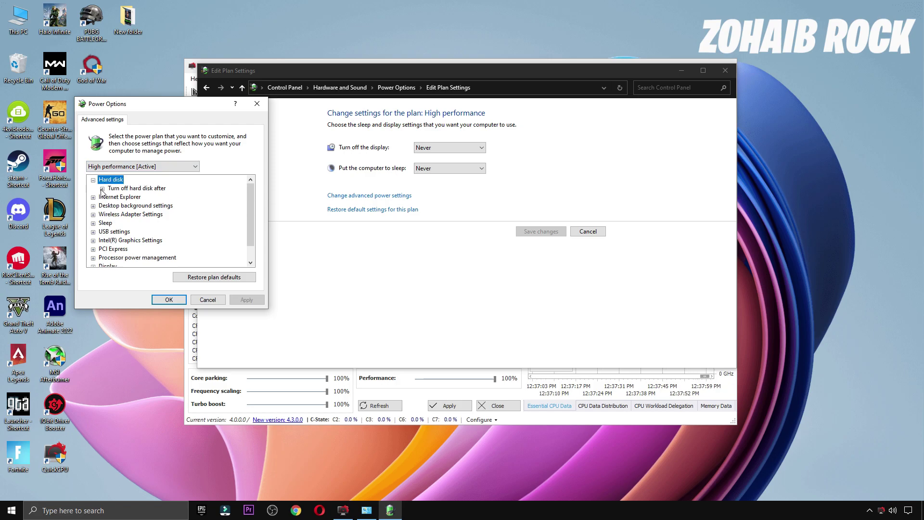
{"action": "left_click", "coordinate": [145, 197]}
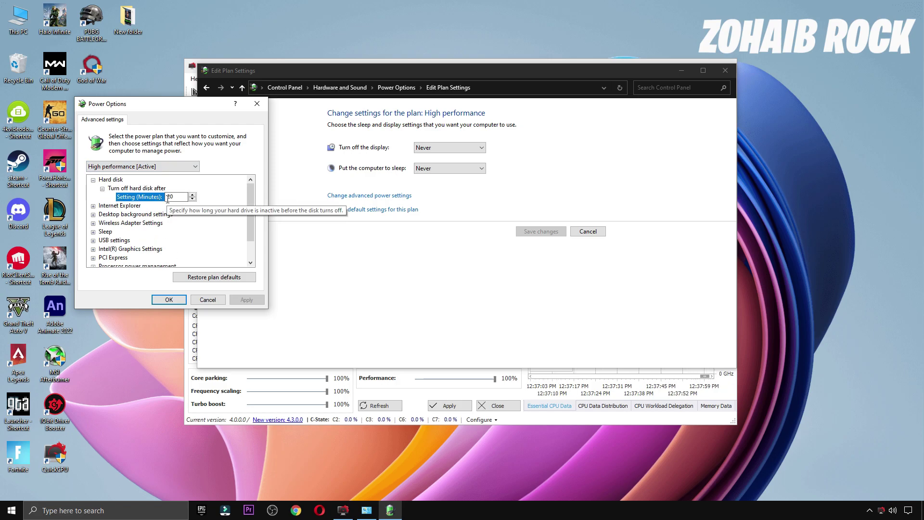
{"action": "double_click", "coordinate": [129, 223]}
{"action": "double_click", "coordinate": [140, 232]}
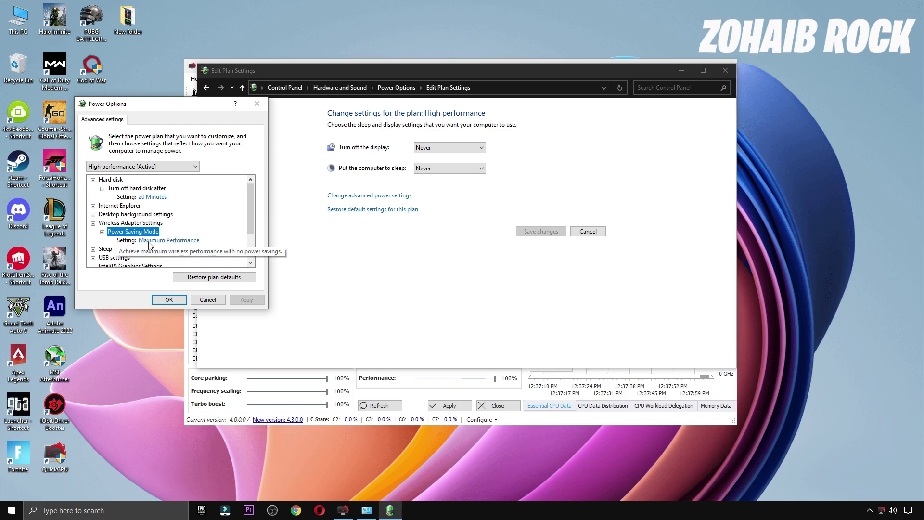
{"action": "left_click", "coordinate": [149, 240]}
{"action": "left_click", "coordinate": [166, 251]}
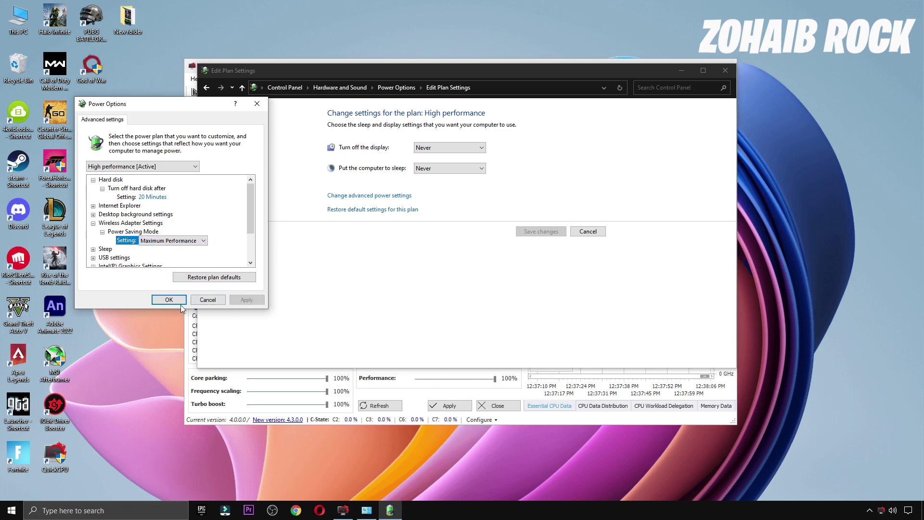
{"action": "left_click", "coordinate": [207, 303]}
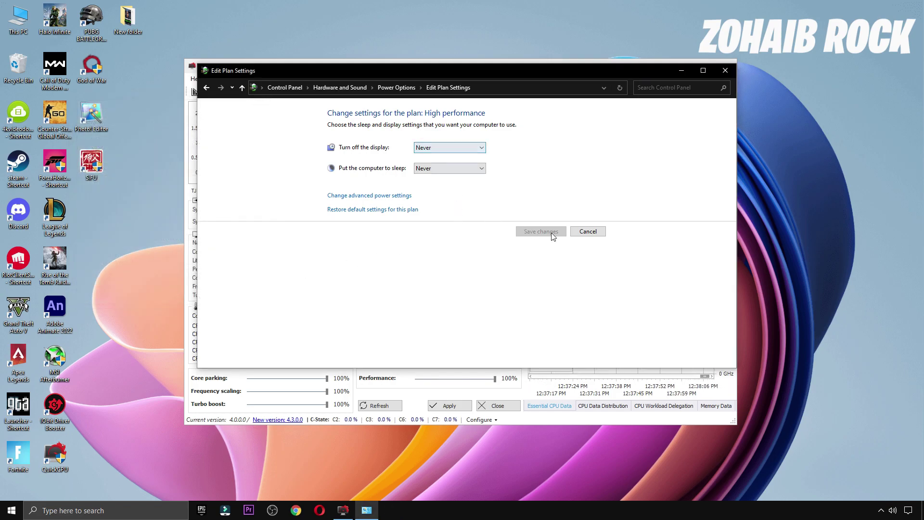
Step: Cancel the plan edit and close both Power Options and Quick CPU
{"action": "left_click", "coordinate": [587, 231]}
{"action": "left_click", "coordinate": [715, 74]}
{"action": "left_click", "coordinate": [497, 406]}
Step: Run the 3 Delete Windows Update Cache script from the optimize pack's 4 Cleanup folder and dismiss its console
{"action": "double_click", "coordinate": [395, 179]}
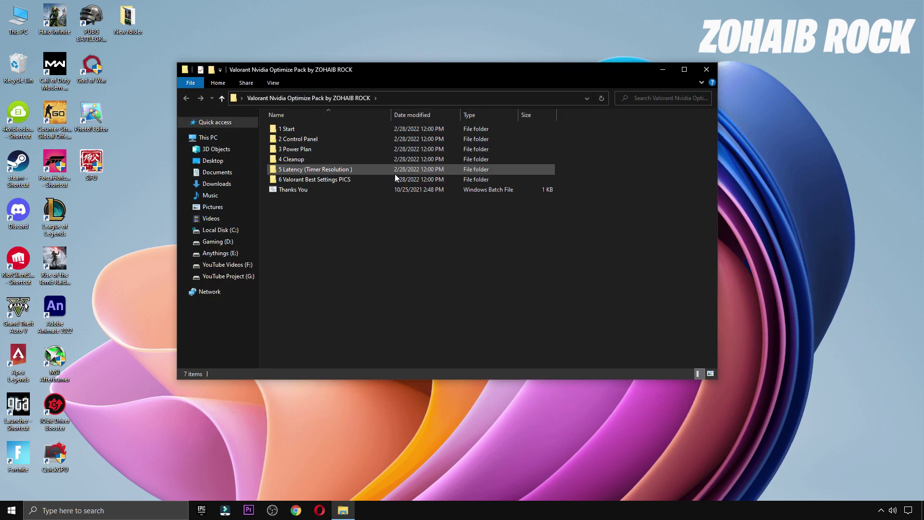
{"action": "double_click", "coordinate": [318, 158]}
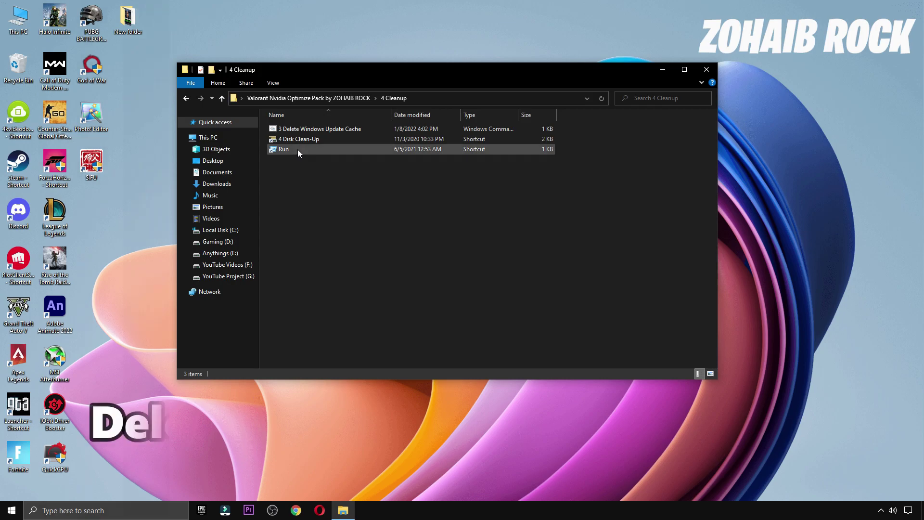
{"action": "double_click", "coordinate": [328, 129]}
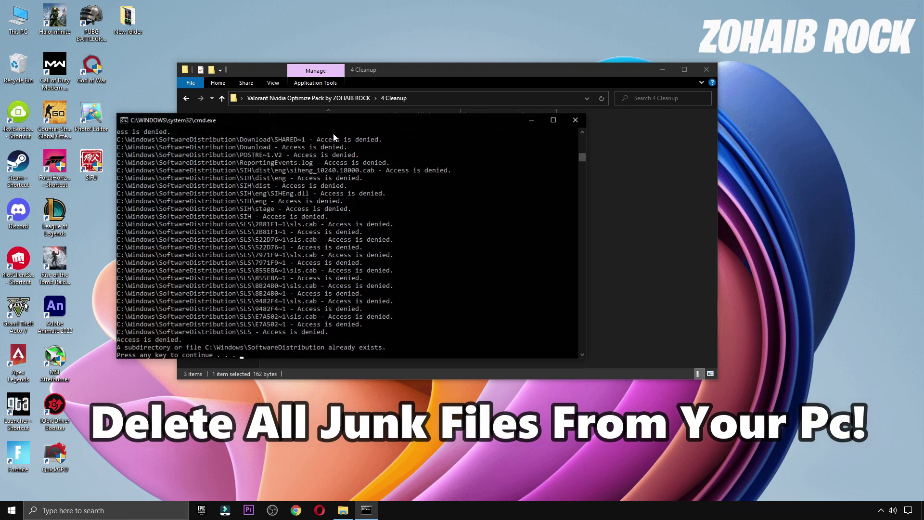
{"action": "key", "text": "Return"}
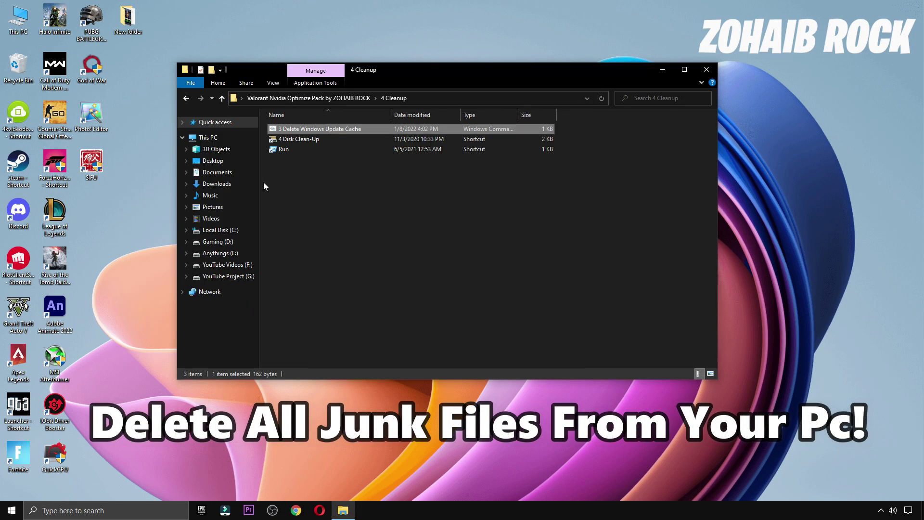
Step: Open the user's Temp folder with the Run shortcut by entering %temp%
{"action": "double_click", "coordinate": [290, 150]}
{"action": "left_click_drag", "start_coordinate": [131, 405], "coordinate": [480, 207]}
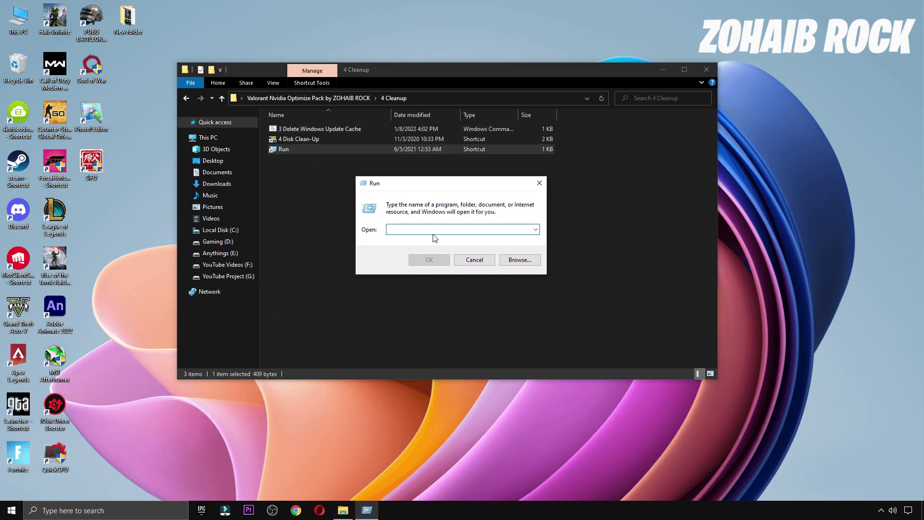
{"action": "type", "text": "%temp%"}
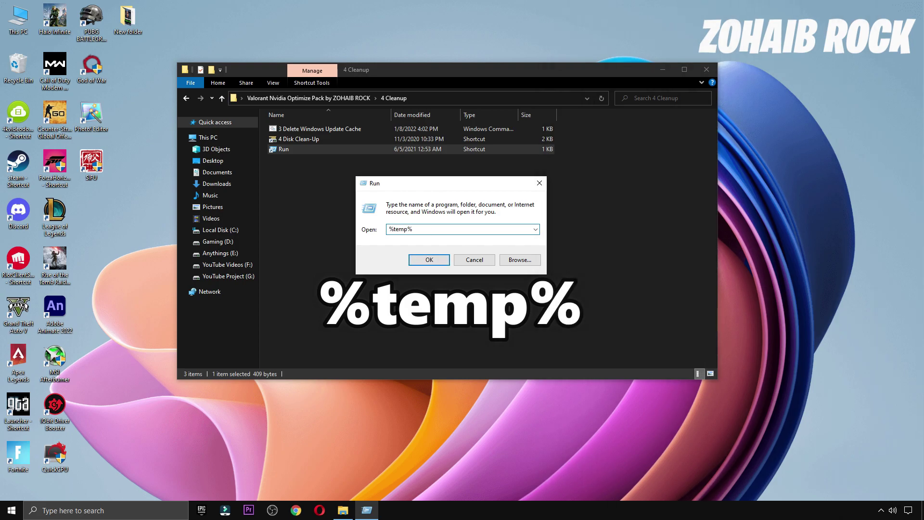
{"action": "left_click", "coordinate": [426, 255]}
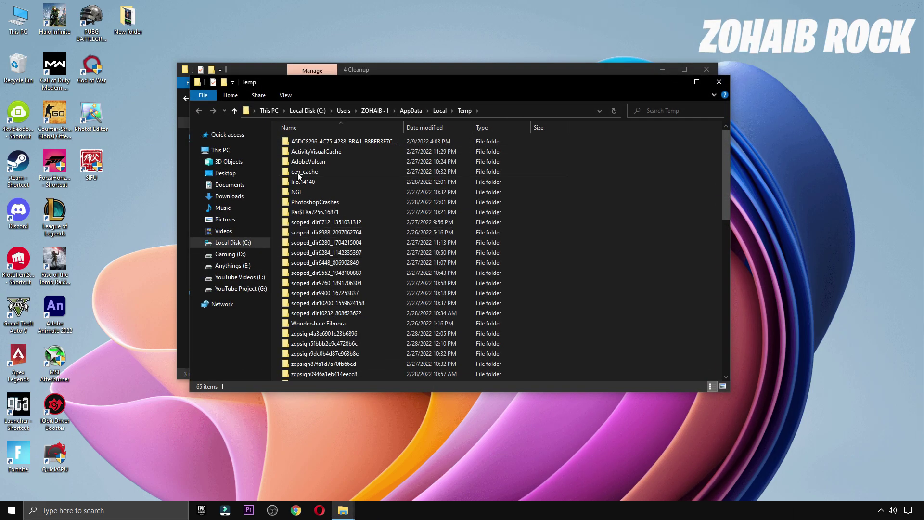
Step: Delete everything in the Temp folder, skip all files in use, and close the folder
{"action": "left_click", "coordinate": [308, 224]}
{"action": "key", "text": "ctrl+a"}
{"action": "right_click", "coordinate": [308, 227]}
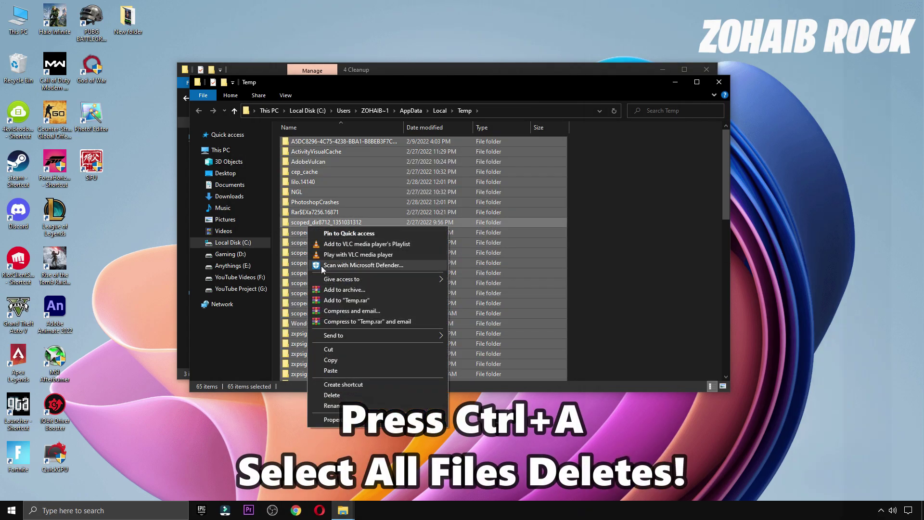
{"action": "left_click", "coordinate": [353, 393]}
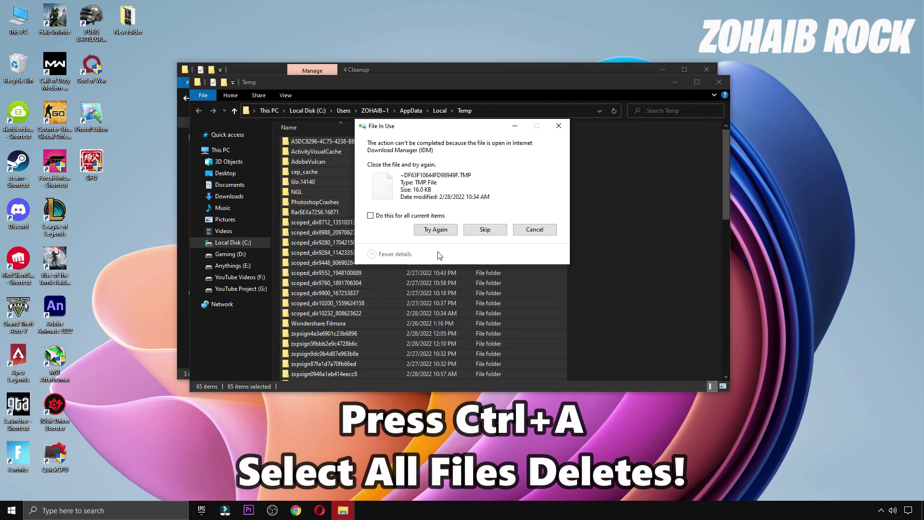
{"action": "left_click", "coordinate": [370, 216]}
{"action": "left_click", "coordinate": [487, 229]}
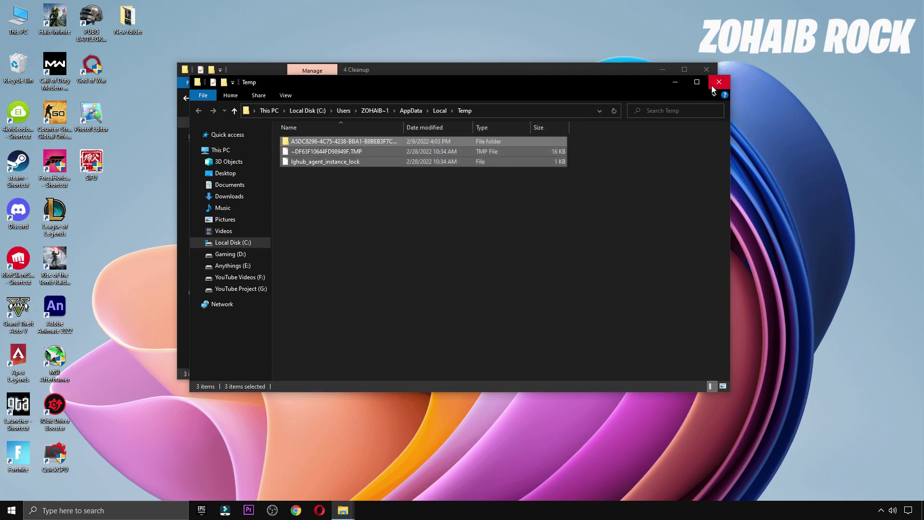
{"action": "left_click", "coordinate": [713, 86]}
Step: Open the Windows Prefetch folder with the Run shortcut by entering prefetch
{"action": "double_click", "coordinate": [295, 149]}
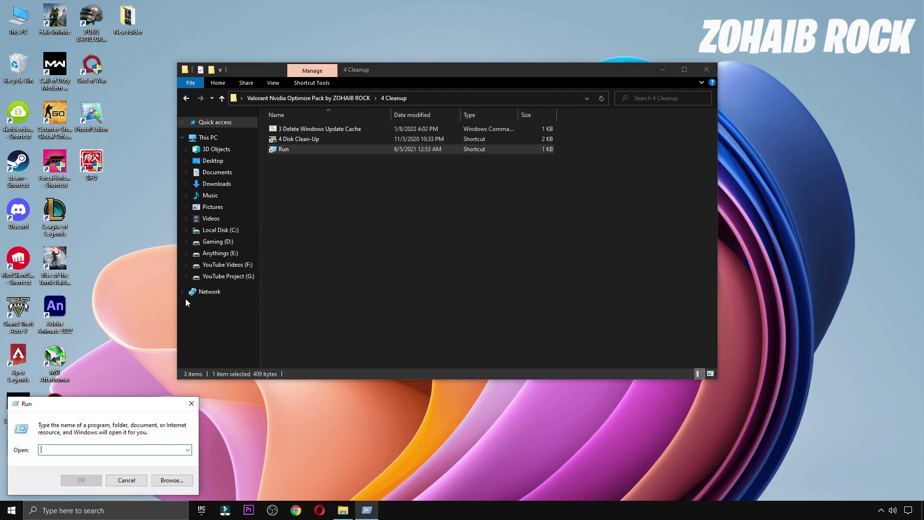
{"action": "left_click_drag", "start_coordinate": [134, 399], "coordinate": [469, 201]}
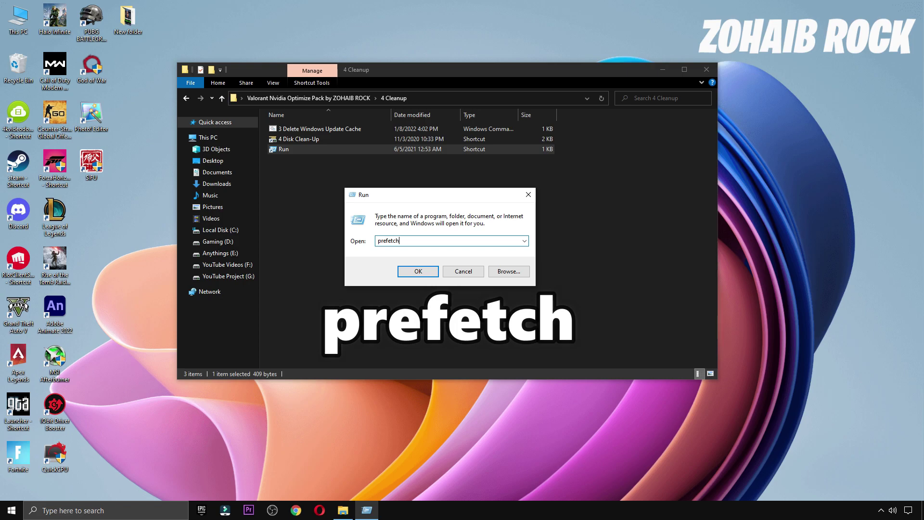
{"action": "left_click", "coordinate": [428, 270]}
{"action": "left_click", "coordinate": [469, 267]}
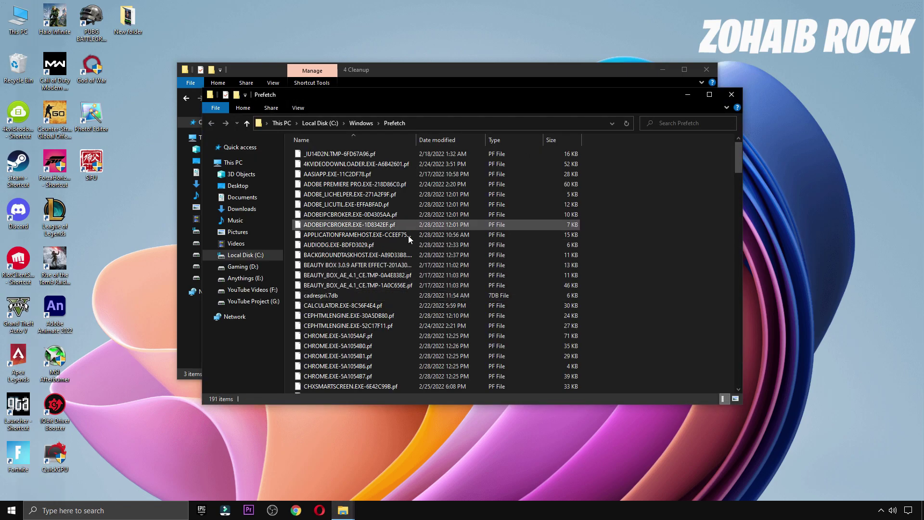
Step: Delete all files in the Prefetch folder, skip the file in use, and close the folder
{"action": "key", "text": "ctrl+a"}
{"action": "right_click", "coordinate": [325, 246]}
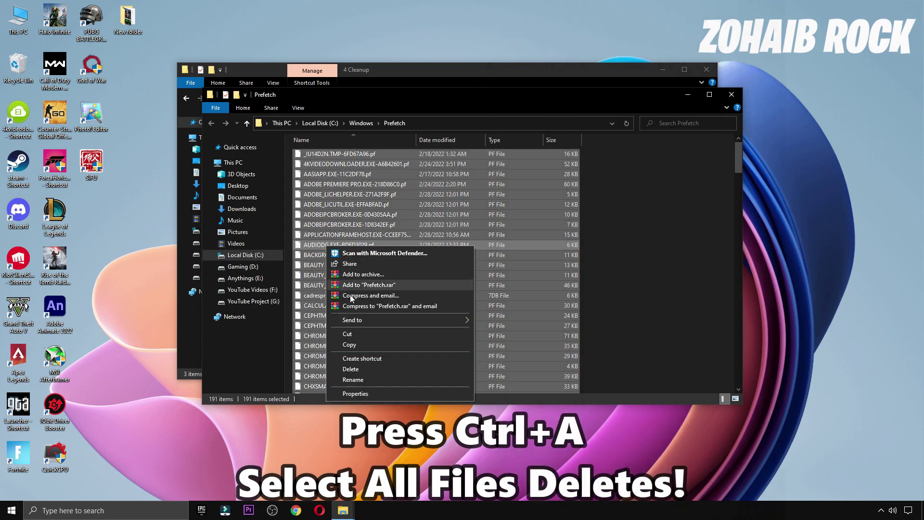
{"action": "left_click", "coordinate": [371, 369]}
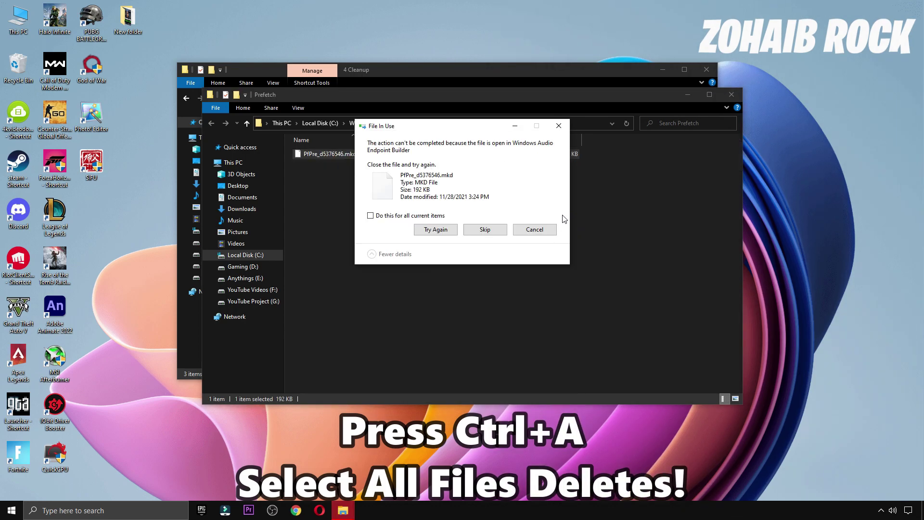
{"action": "left_click", "coordinate": [482, 230]}
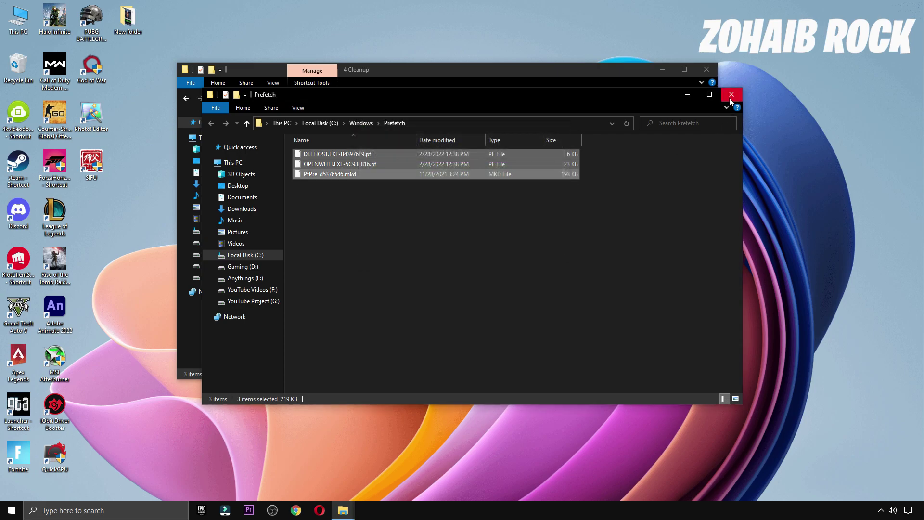
{"action": "left_click", "coordinate": [730, 95]}
Step: Launch 4 Disk Clean-Up for drive C: and close the Cleanup folder
{"action": "double_click", "coordinate": [316, 138]}
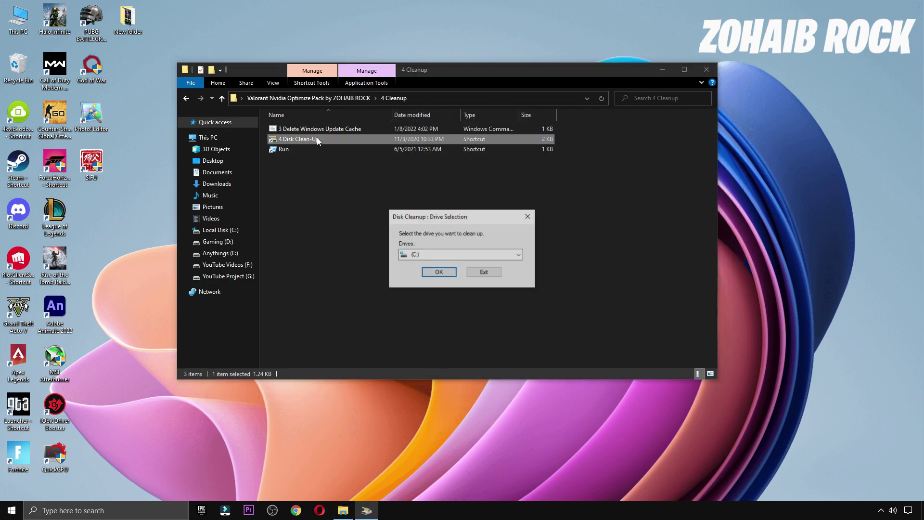
{"action": "left_click", "coordinate": [706, 69]}
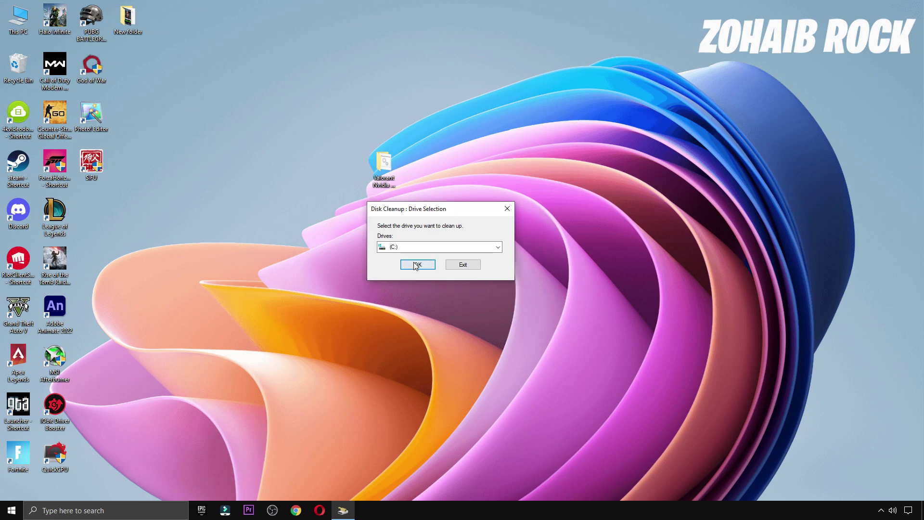
{"action": "left_click", "coordinate": [423, 271]}
Step: Clean drive C: with DirectX Shader Cache, Delivery Optimization Files, Recycle Bin and Thumbnails ticked and Temporary files unticked, confirming the deletion
{"action": "left_click_drag", "start_coordinate": [176, 57], "coordinate": [296, 78]}
{"action": "left_click", "coordinate": [192, 156]}
{"action": "scroll", "coordinate": [209, 160], "scroll_direction": "down", "scroll_amount": 1}
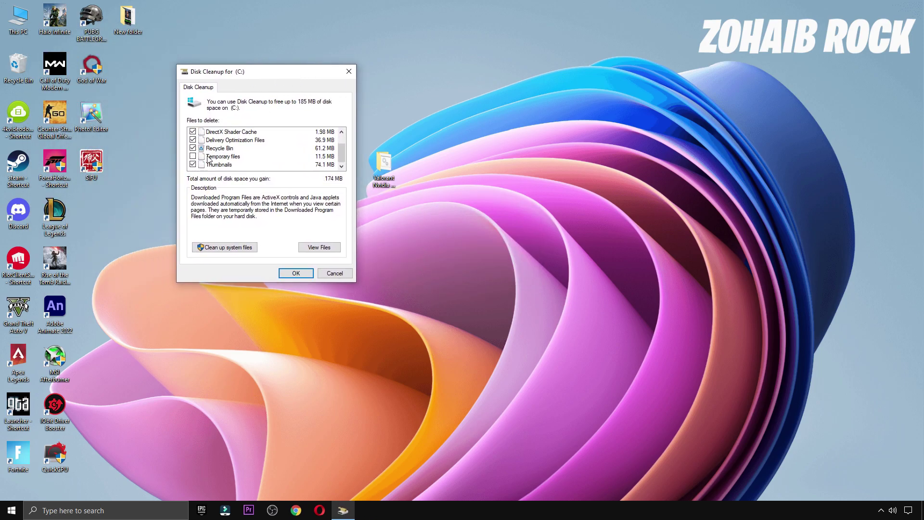
{"action": "left_click", "coordinate": [296, 272]}
{"action": "left_click", "coordinate": [475, 260]}
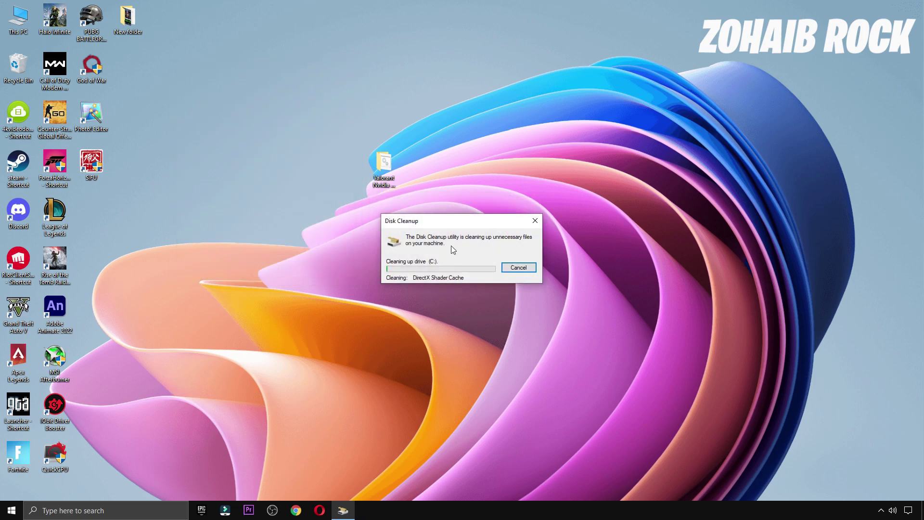
{"action": "left_click_drag", "start_coordinate": [453, 225], "coordinate": [396, 217]}
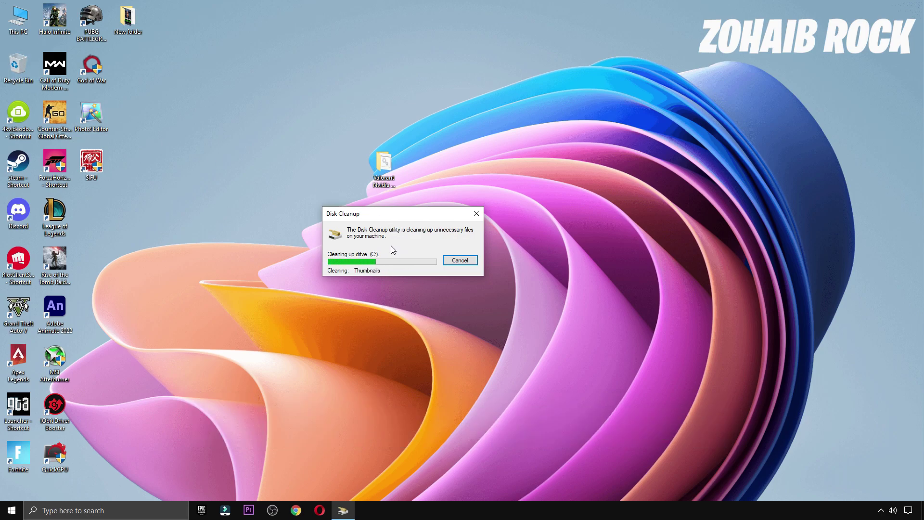
Step: Launch Timer Resolution from the pack's 5 Latency folder, set it to Maximum, and leave it running minimized
{"action": "double_click", "coordinate": [374, 191]}
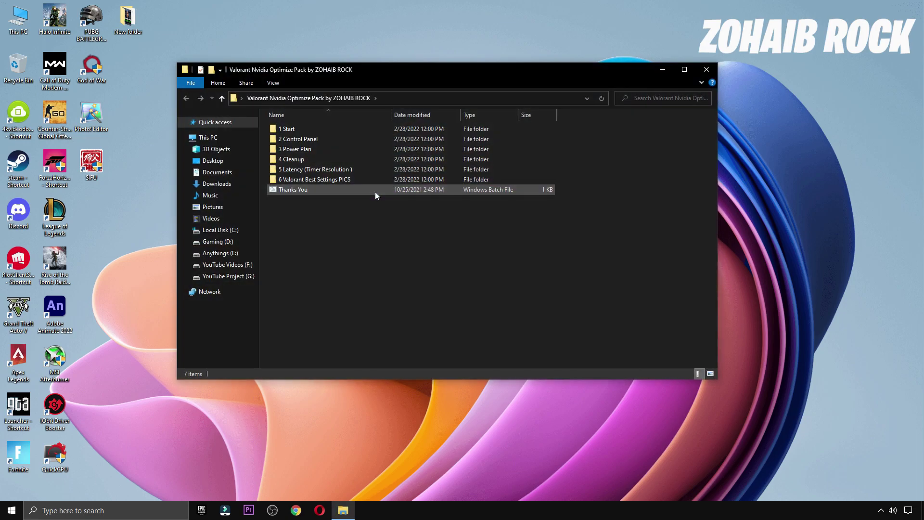
{"action": "double_click", "coordinate": [327, 167]}
{"action": "double_click", "coordinate": [305, 136]}
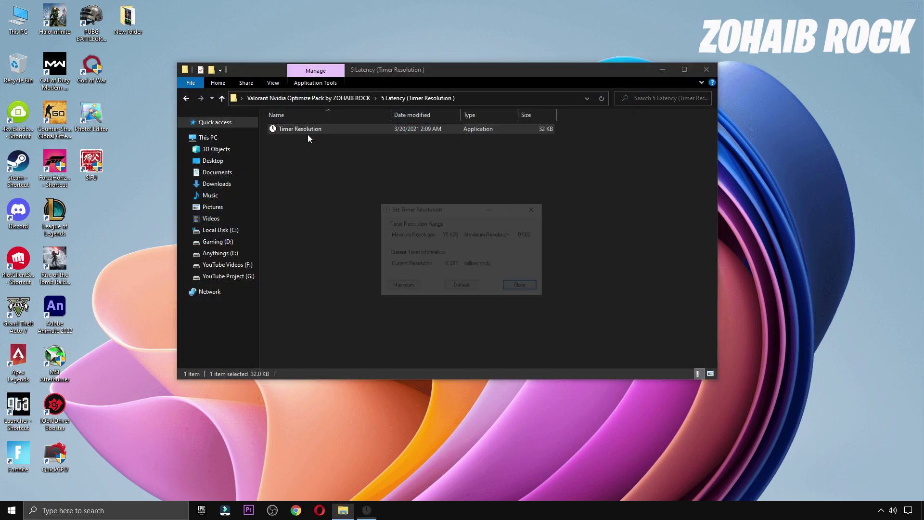
{"action": "left_click", "coordinate": [706, 69]}
{"action": "left_click", "coordinate": [462, 286]}
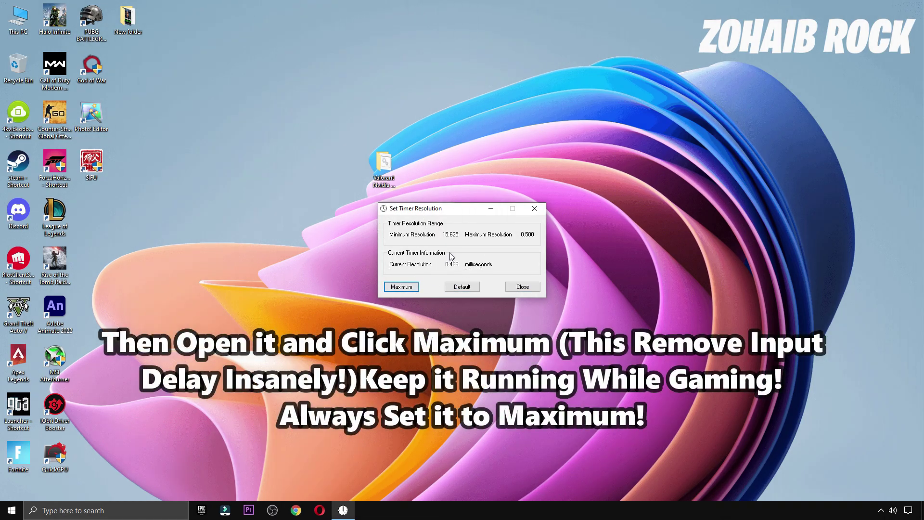
{"action": "left_click", "coordinate": [491, 209]}
Step: View the general and graphics quality pictures in the pack's 6 Valorant Best Settings PICS folder
{"action": "double_click", "coordinate": [388, 169]}
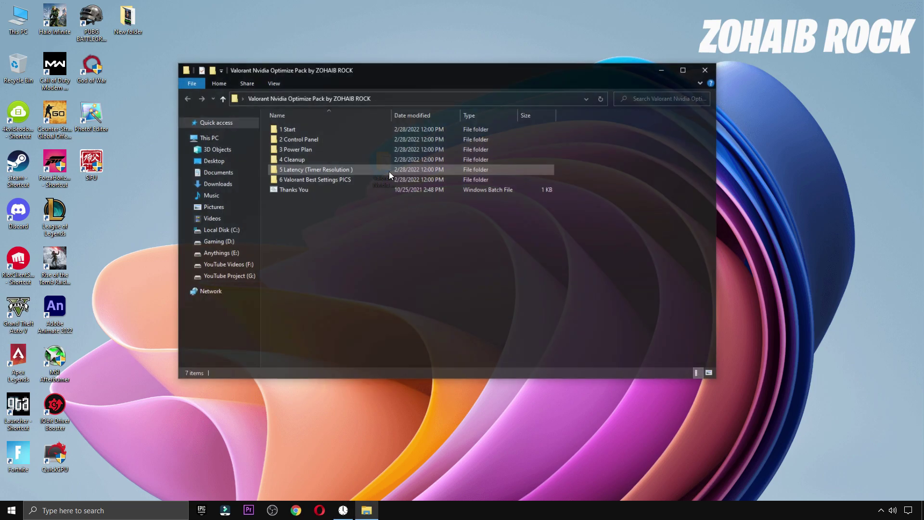
{"action": "double_click", "coordinate": [350, 179]}
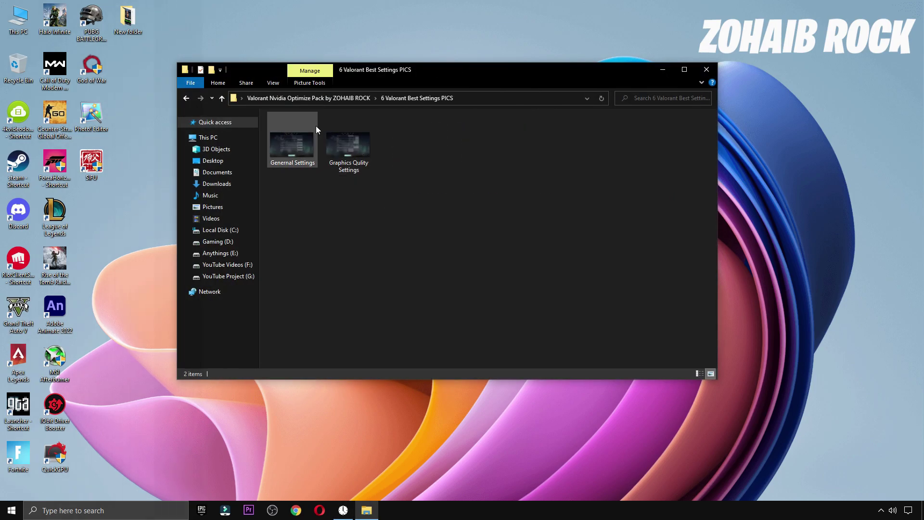
{"action": "double_click", "coordinate": [294, 138]}
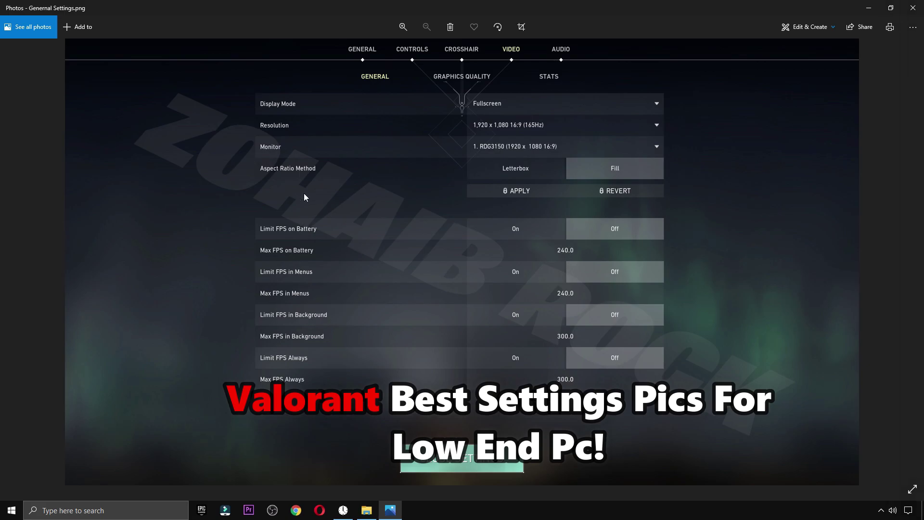
{"action": "key", "text": "Right"}
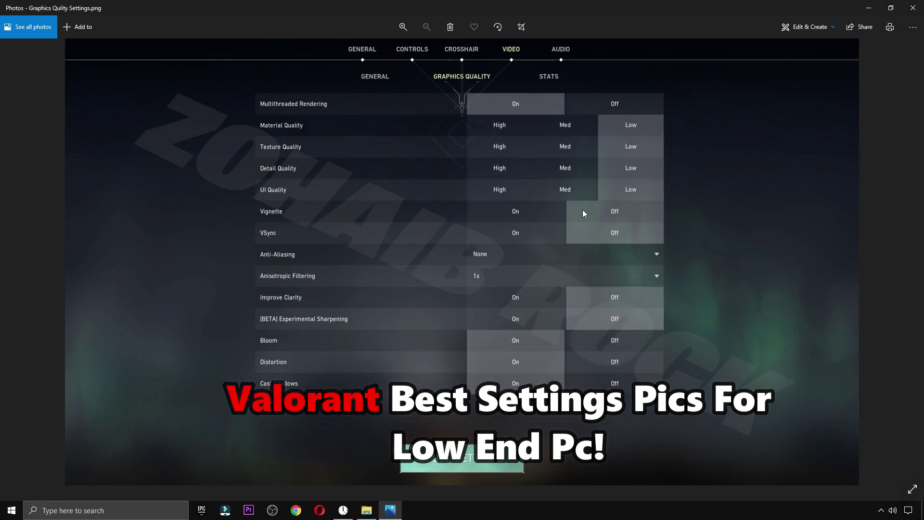
{"action": "left_click", "coordinate": [912, 8]}
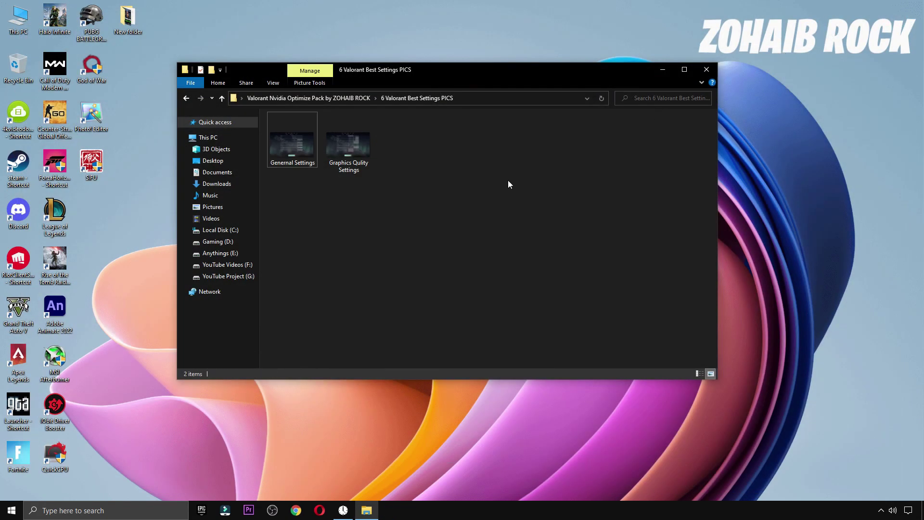
Step: Close the pictures folder and move the optimize pack folder on the desktop to below New folder
{"action": "left_click", "coordinate": [705, 69]}
{"action": "left_click_drag", "start_coordinate": [382, 167], "coordinate": [130, 72]}
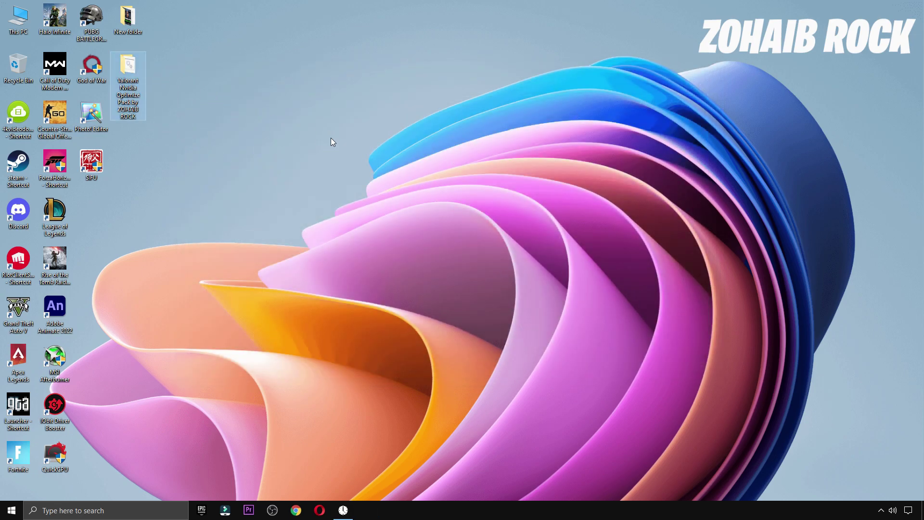
Step: Open the NVIDIA Control Panel's global 3D settings and set Power management mode to Prefer maximum performance
{"action": "right_click", "coordinate": [352, 85]}
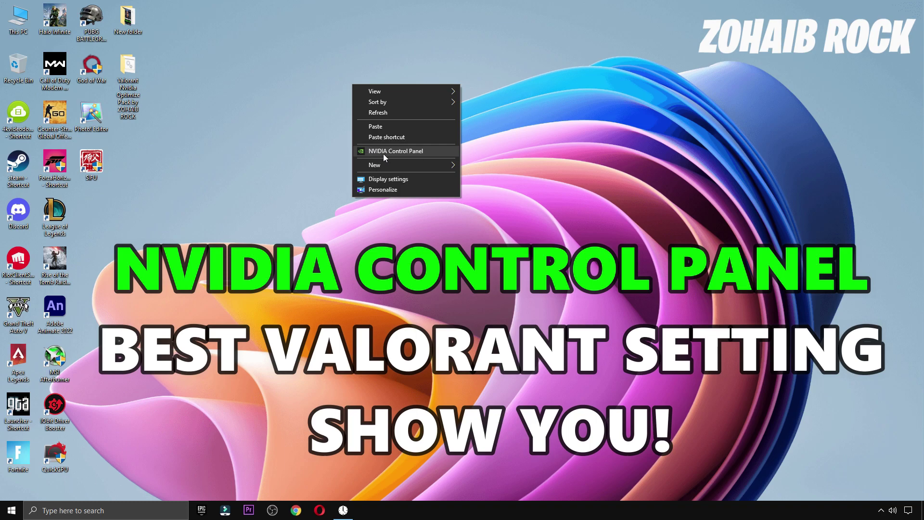
{"action": "left_click", "coordinate": [424, 152]}
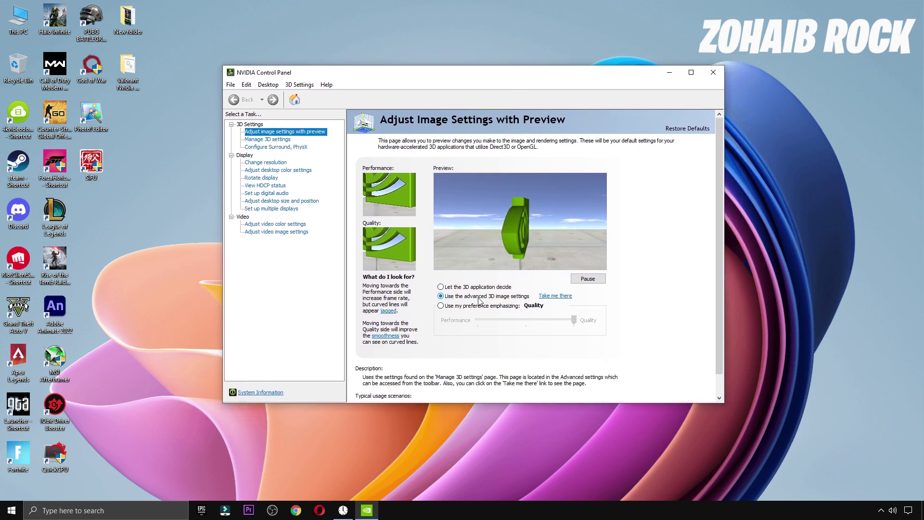
{"action": "left_click", "coordinate": [267, 139]}
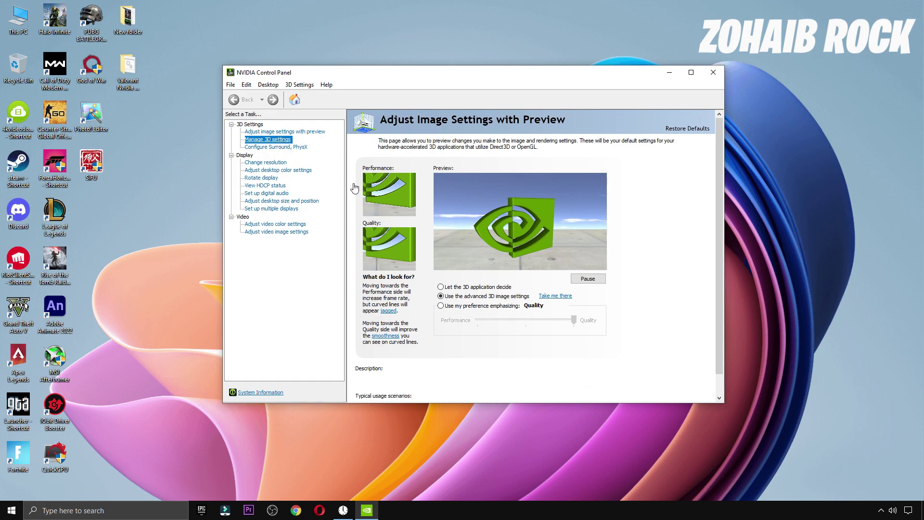
{"action": "scroll", "coordinate": [600, 240], "scroll_direction": "down", "scroll_amount": 1}
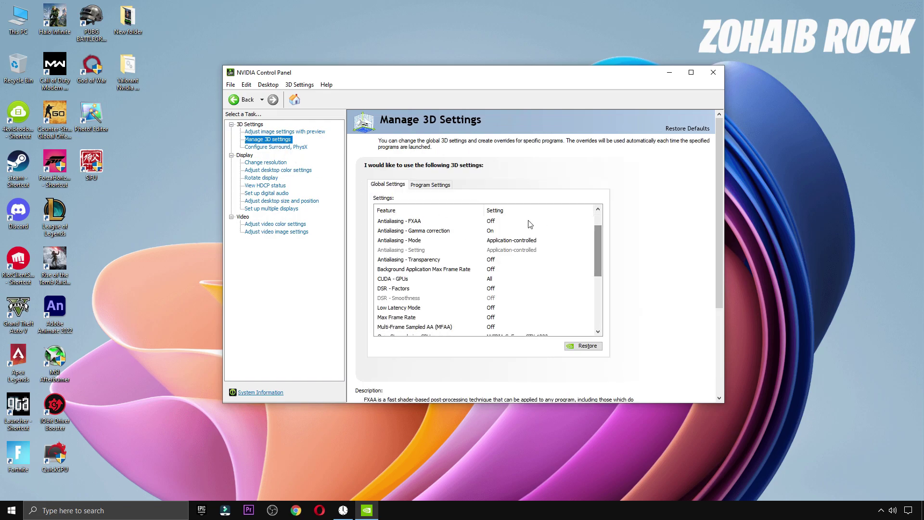
{"action": "left_click_drag", "start_coordinate": [596, 267], "coordinate": [596, 288]}
{"action": "left_click", "coordinate": [382, 272]}
{"action": "left_click", "coordinate": [522, 269]}
{"action": "left_click", "coordinate": [519, 295]}
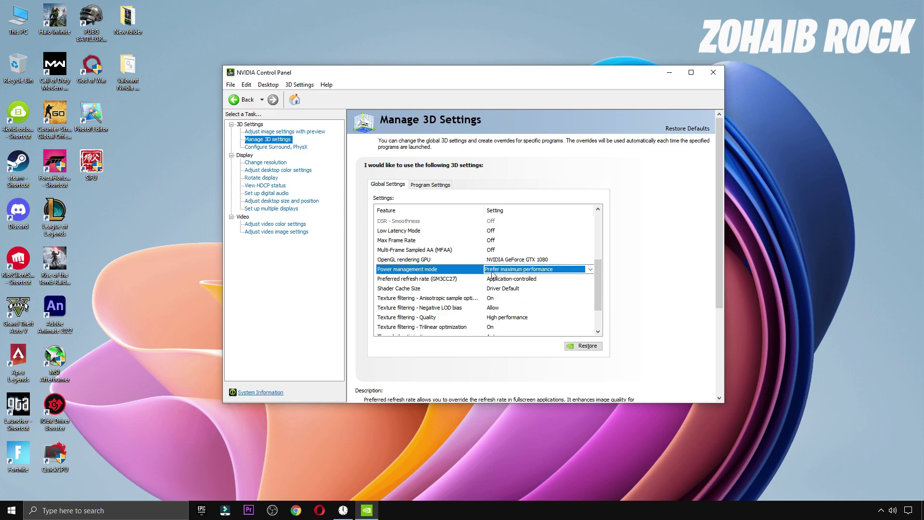
Step: Set Texture filtering - Quality to High performance in the global 3D settings
{"action": "scroll", "coordinate": [598, 296], "scroll_direction": "down", "scroll_amount": 1}
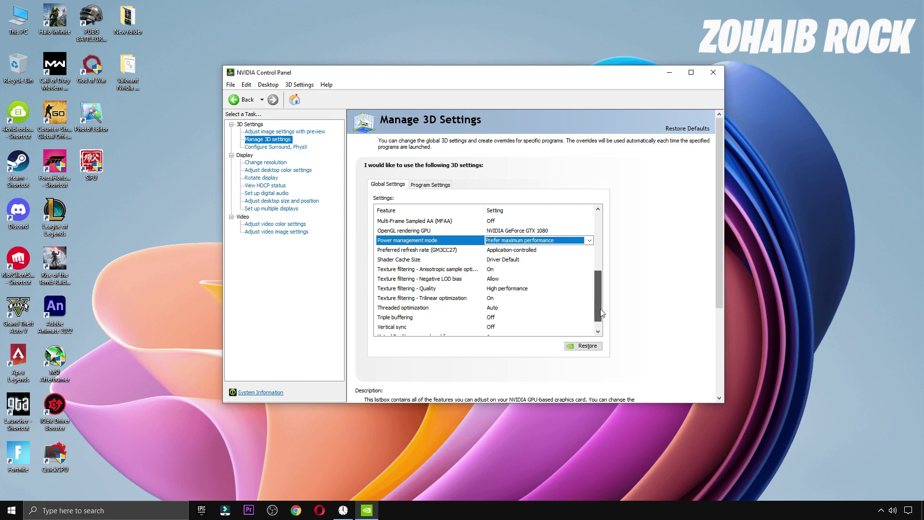
{"action": "left_click", "coordinate": [409, 289]}
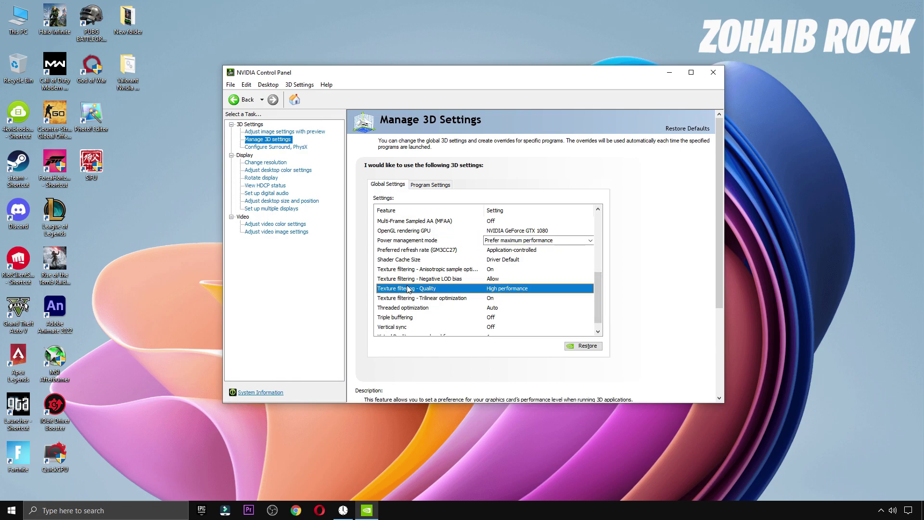
{"action": "left_click", "coordinate": [493, 289]}
{"action": "left_click", "coordinate": [528, 290]}
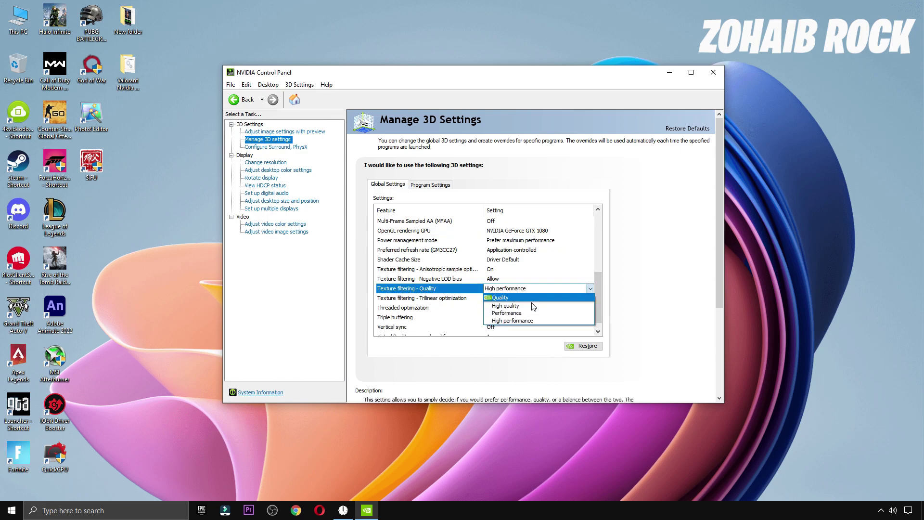
{"action": "left_click", "coordinate": [528, 321]}
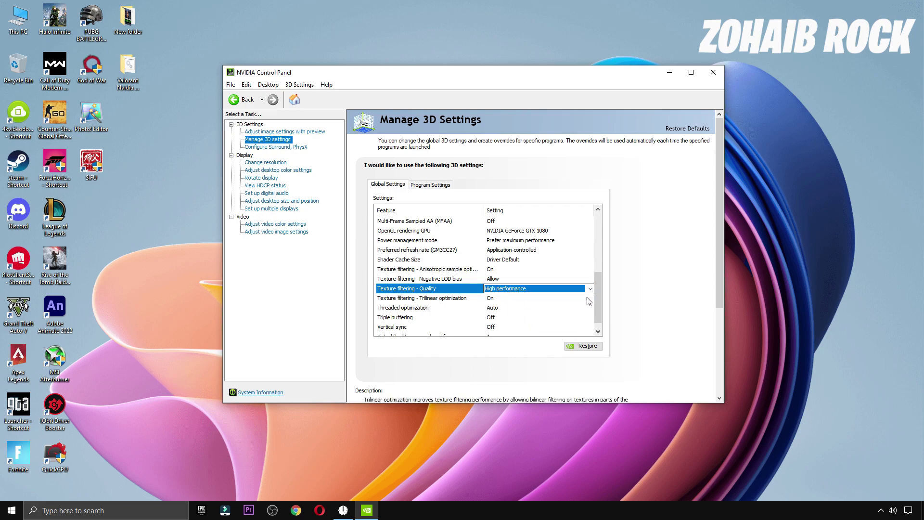
Step: Set Vertical sync to Off in the global 3D settings
{"action": "scroll", "coordinate": [598, 306], "scroll_direction": "down", "scroll_amount": 1}
{"action": "left_click", "coordinate": [411, 317]}
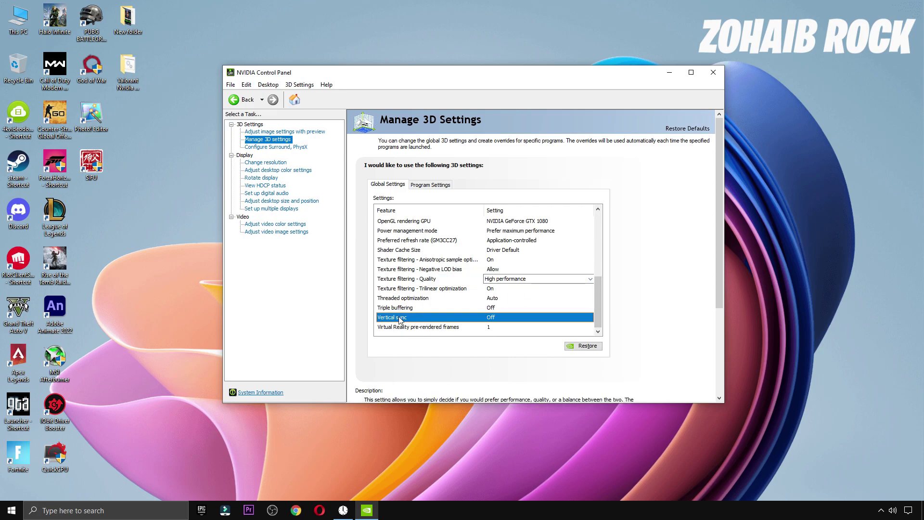
{"action": "left_click", "coordinate": [504, 319]}
{"action": "left_click", "coordinate": [502, 335]}
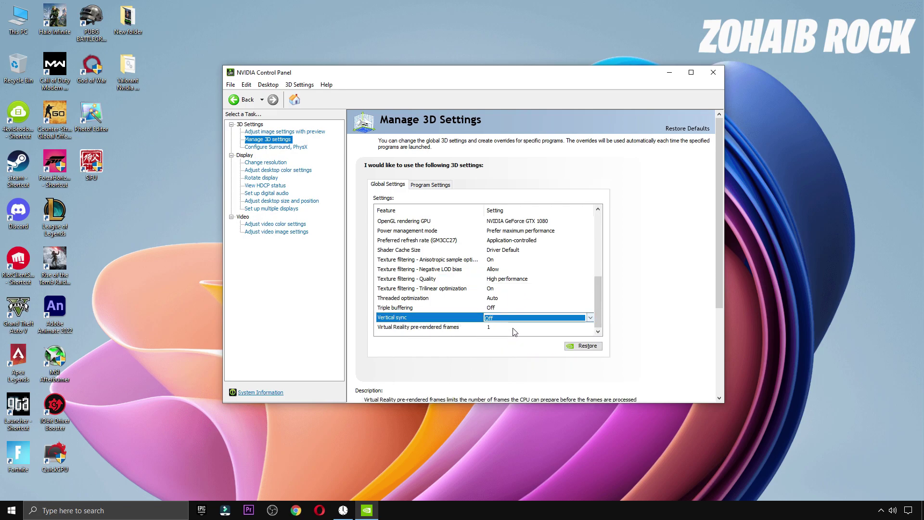
Step: Set the PhysX processor to NVIDIA GeForce GTX 1080
{"action": "left_click", "coordinate": [276, 146]}
{"action": "left_click", "coordinate": [544, 201]}
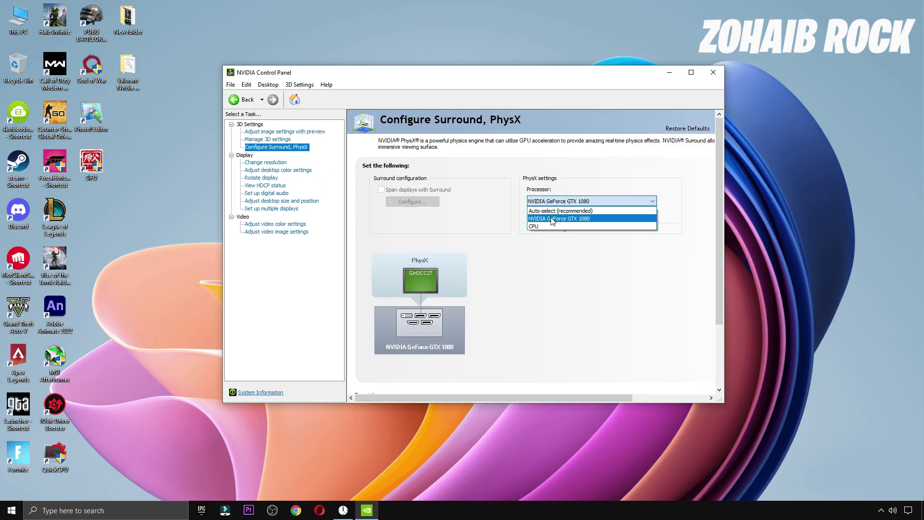
{"action": "left_click", "coordinate": [543, 219]}
Step: Choose a 165Hz refresh rate for the 1920 × 1080 PC resolution
{"action": "left_click", "coordinate": [270, 162]}
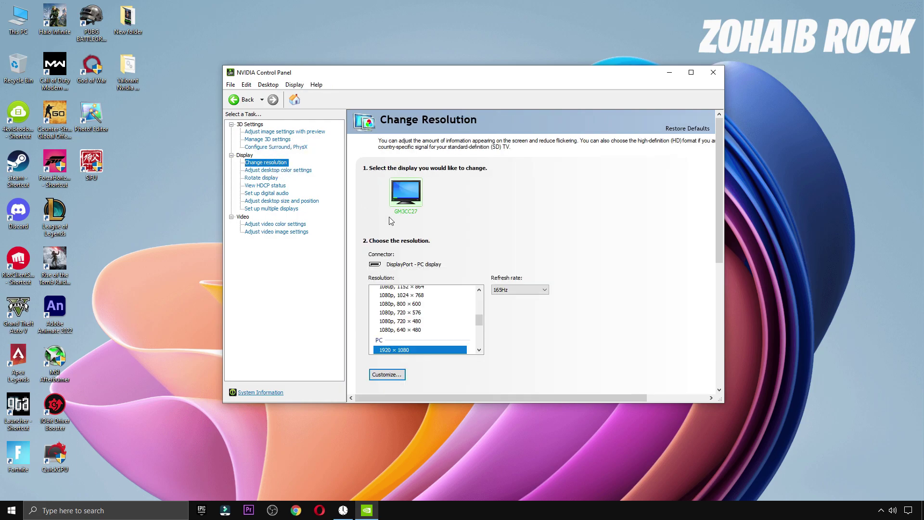
{"action": "left_click_drag", "start_coordinate": [478, 323], "coordinate": [474, 328]}
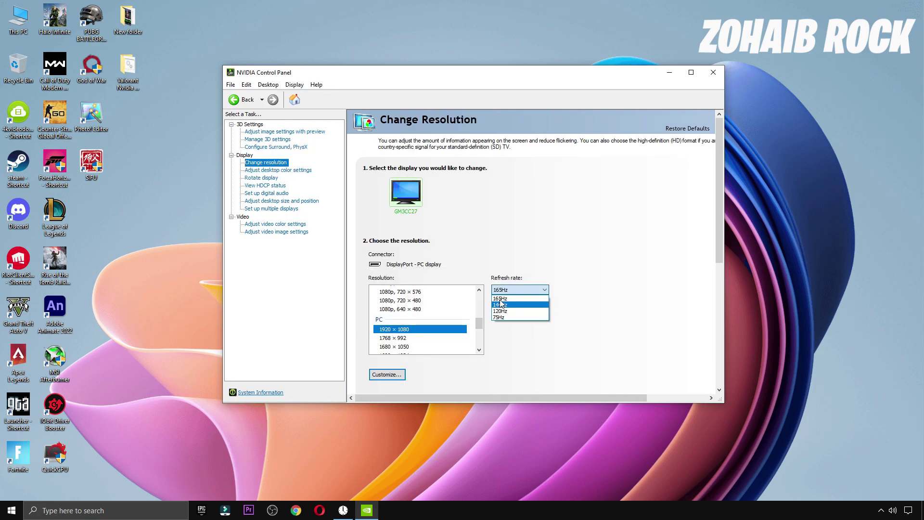
{"action": "left_click", "coordinate": [500, 311]}
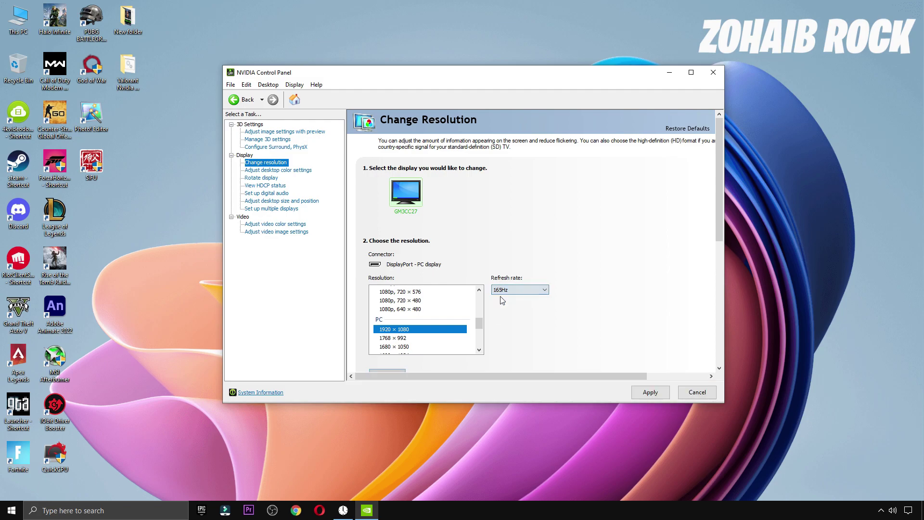
Step: Raise Digital vibrance to about 58% in the desktop color settings
{"action": "left_click", "coordinate": [269, 171]}
{"action": "left_click_drag", "start_coordinate": [718, 245], "coordinate": [717, 292]}
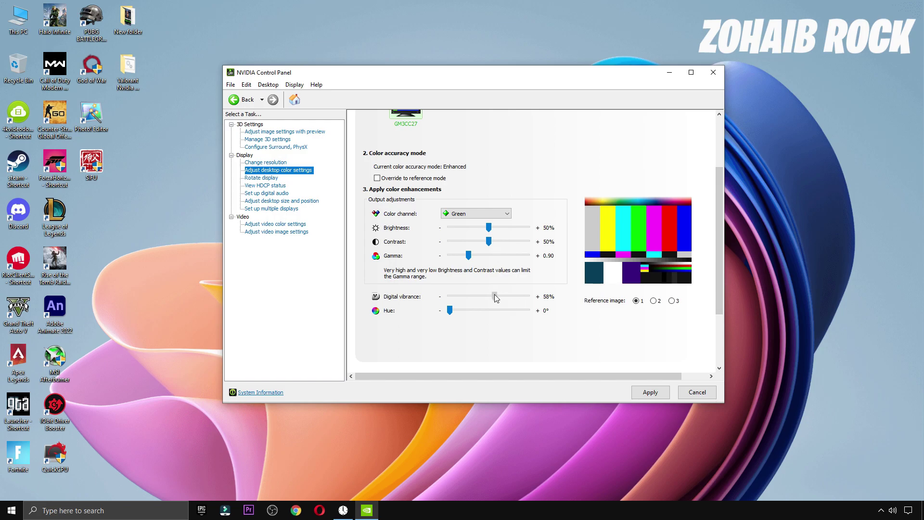
{"action": "left_click_drag", "start_coordinate": [495, 294], "coordinate": [497, 294]}
Step: Return to the image settings preview page, apply and keep the changed desktop configuration, and close the NVIDIA Control Panel
{"action": "left_click", "coordinate": [309, 134]}
{"action": "left_click", "coordinate": [650, 392]}
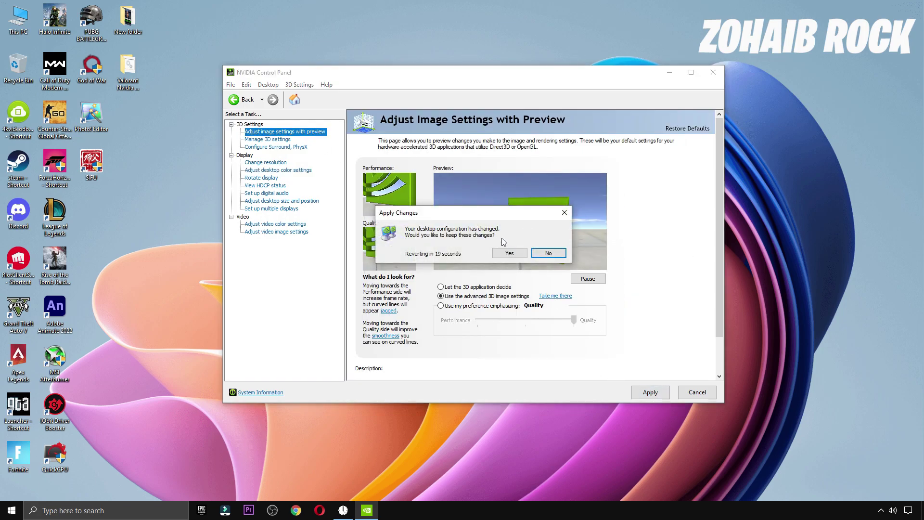
{"action": "left_click", "coordinate": [509, 253]}
{"action": "left_click", "coordinate": [713, 73]}
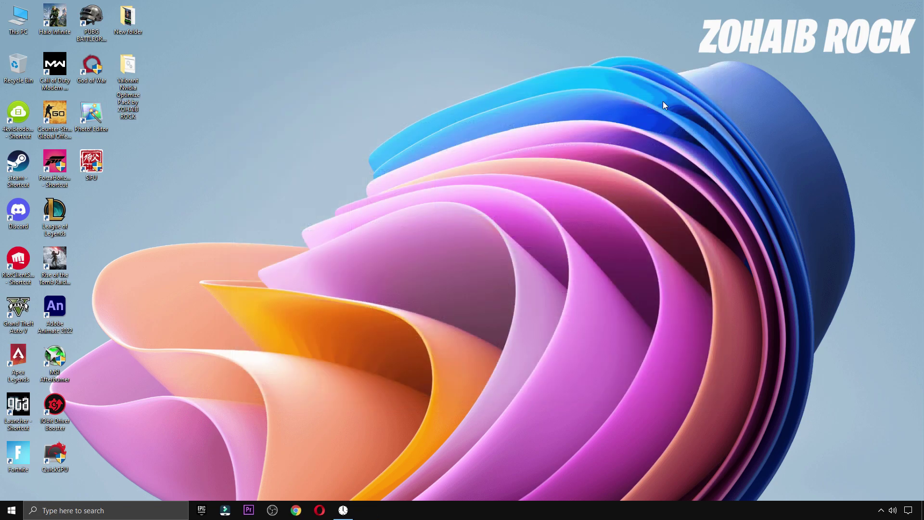
Step: Open Graphics settings from the Gaming section of Windows Settings and remove the existing VALORANT entry
{"action": "left_click", "coordinate": [12, 510]}
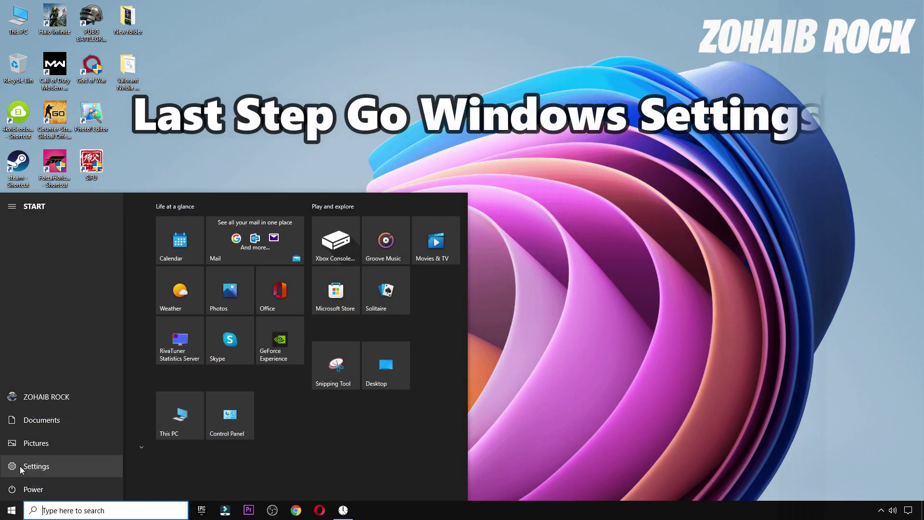
{"action": "left_click", "coordinate": [34, 466]}
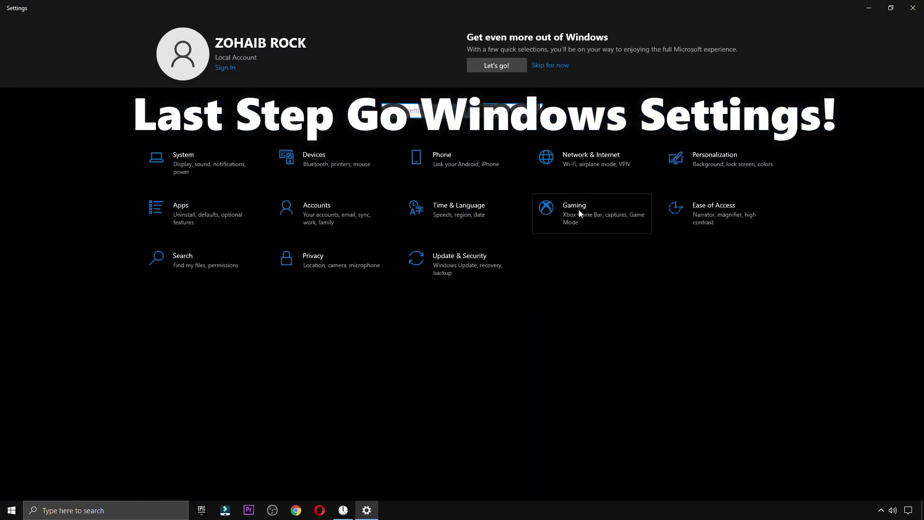
{"action": "left_click", "coordinate": [582, 209]}
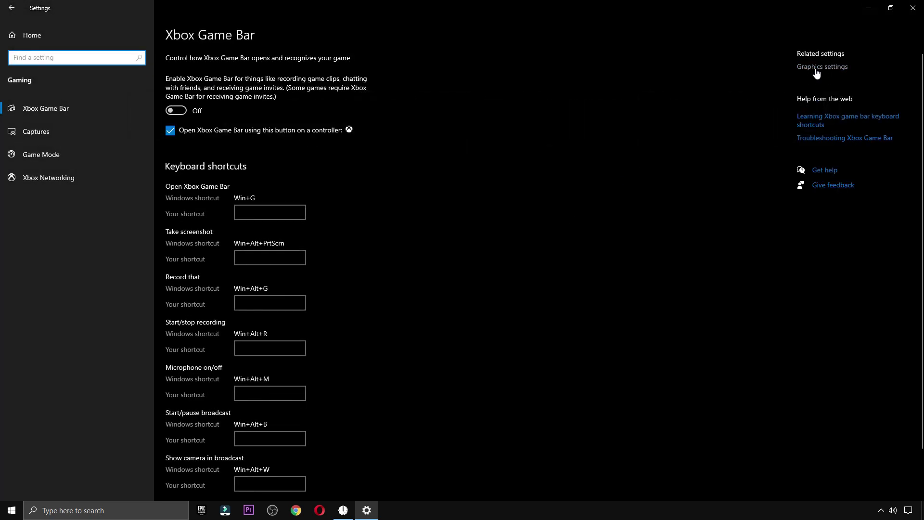
{"action": "left_click", "coordinate": [808, 70]}
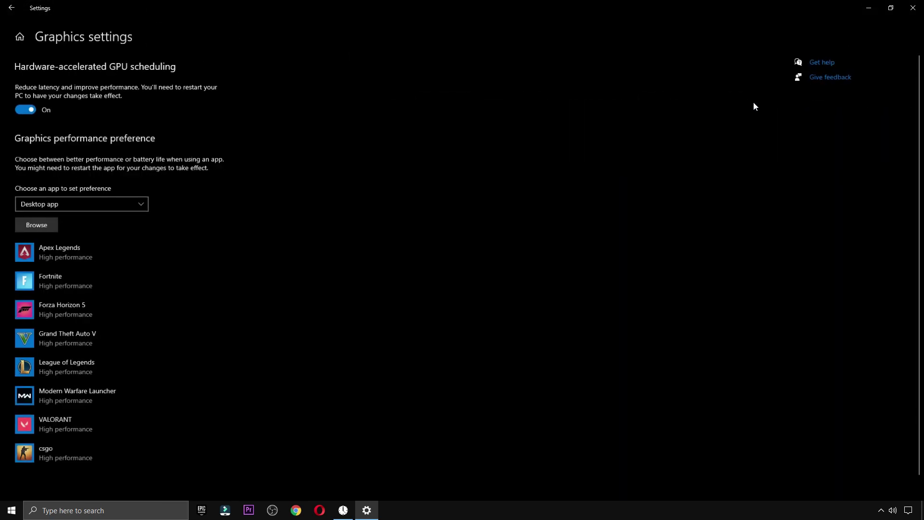
{"action": "left_click", "coordinate": [59, 420]}
{"action": "left_click", "coordinate": [188, 469]}
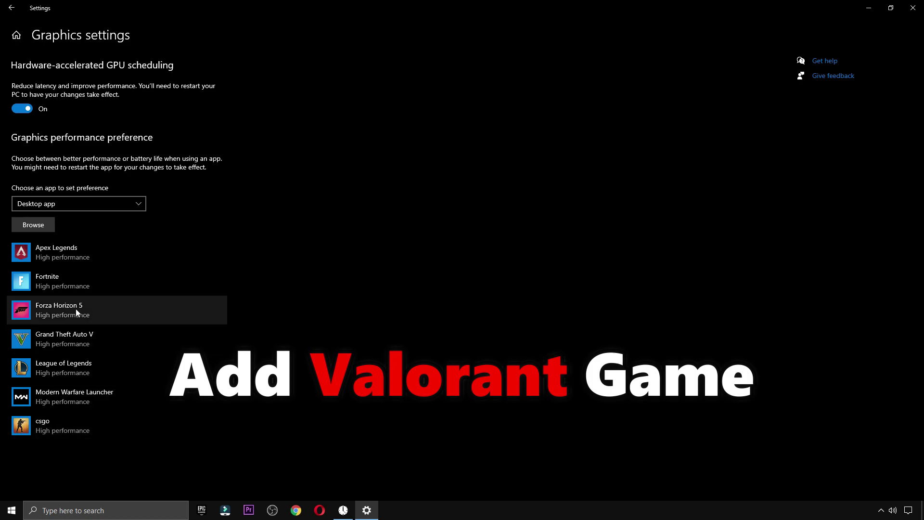
Step: Add VALORANT-Win64-Shipping.exe from D:\Riot Games\VALORANT\live\ShooterGame\Binaries\Win64 to the graphics preference app list
{"action": "left_click", "coordinate": [39, 225]}
{"action": "left_click", "coordinate": [48, 164]}
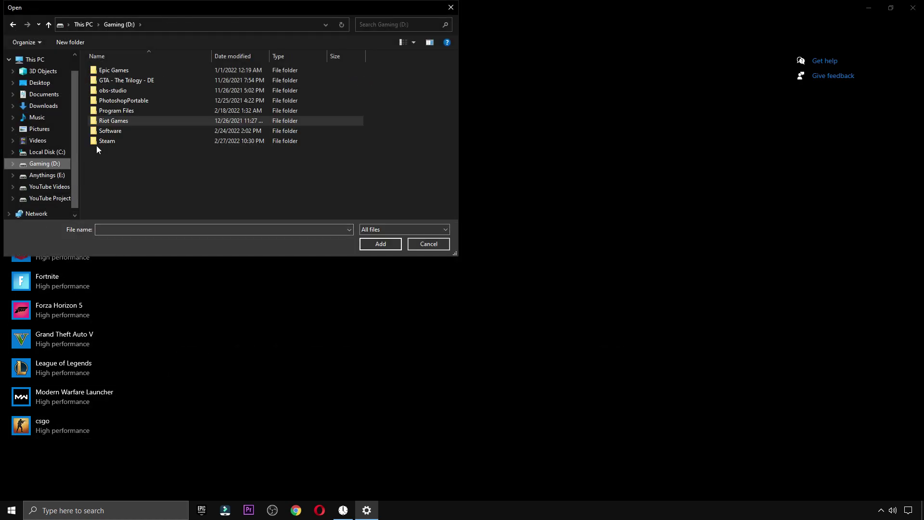
{"action": "double_click", "coordinate": [110, 121]}
{"action": "double_click", "coordinate": [112, 89]}
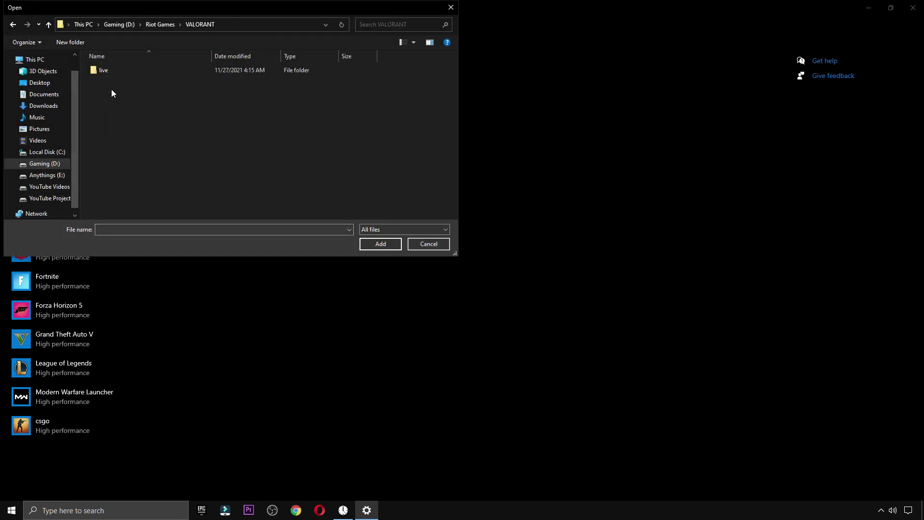
{"action": "double_click", "coordinate": [114, 72]}
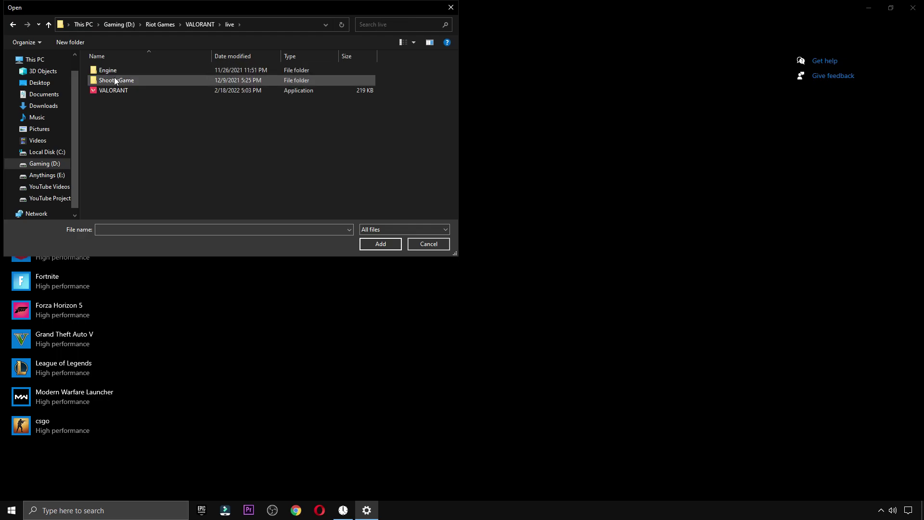
{"action": "double_click", "coordinate": [115, 81]}
{"action": "double_click", "coordinate": [121, 69]}
{"action": "double_click", "coordinate": [120, 71]}
{"action": "left_click", "coordinate": [187, 82]}
{"action": "key", "text": "Return"}
Step: Save VALORANT's graphics preference as High performance and close Windows Settings
{"action": "left_click", "coordinate": [85, 420]}
{"action": "left_click", "coordinate": [141, 472]}
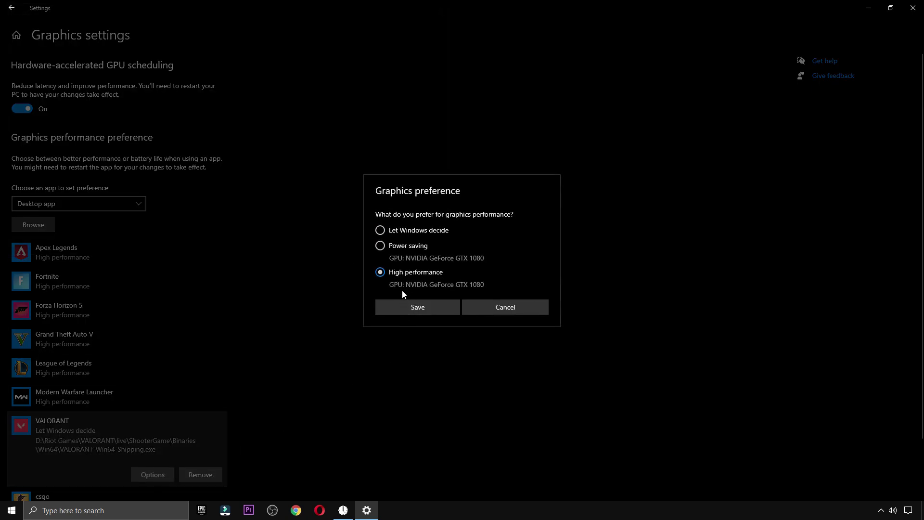
{"action": "left_click", "coordinate": [428, 305]}
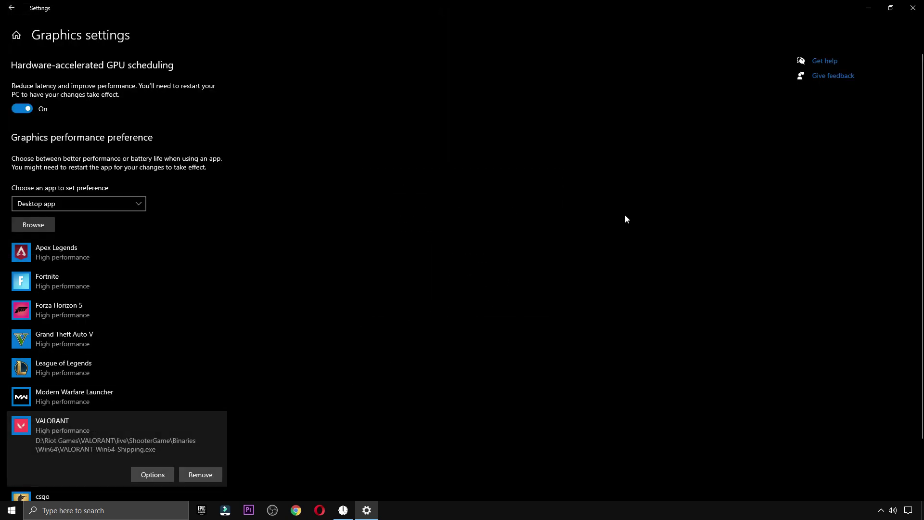
{"action": "left_click", "coordinate": [913, 8]}
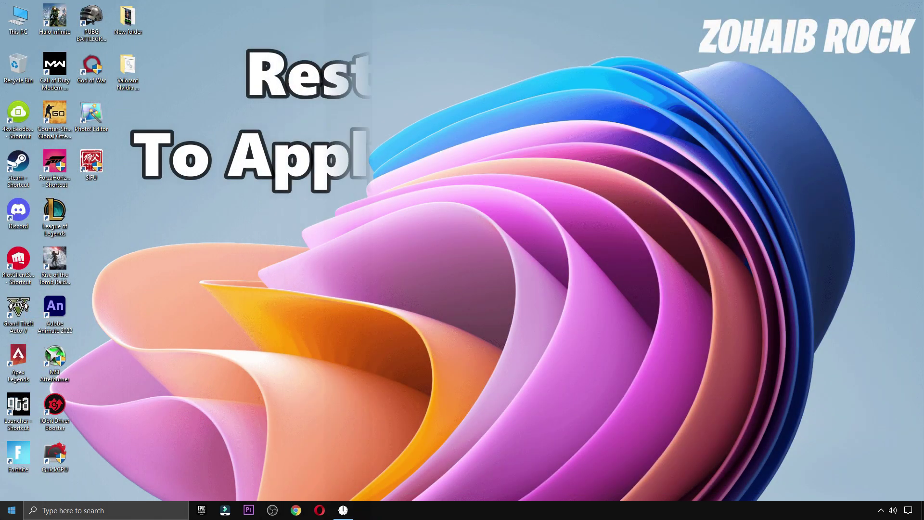
Step: Restart the PC to apply the changes
{"action": "left_click", "coordinate": [11, 510]}
{"action": "left_click", "coordinate": [11, 489]}
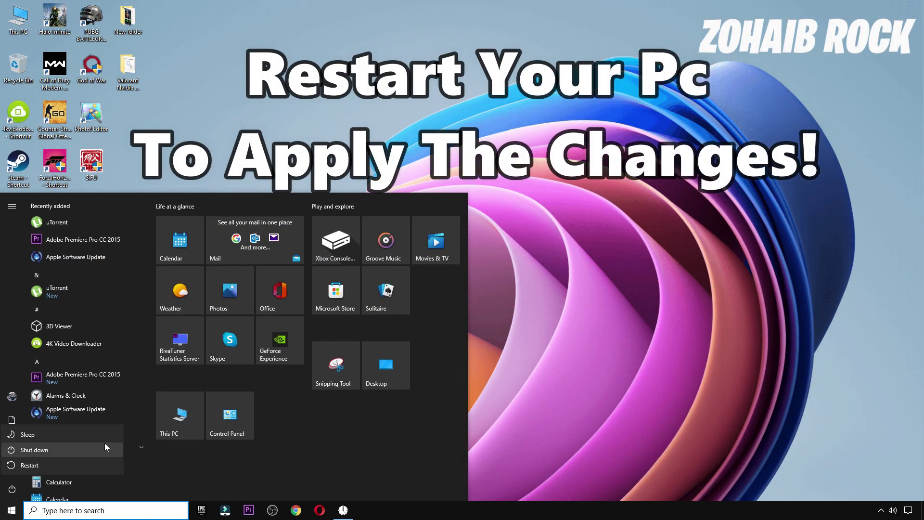